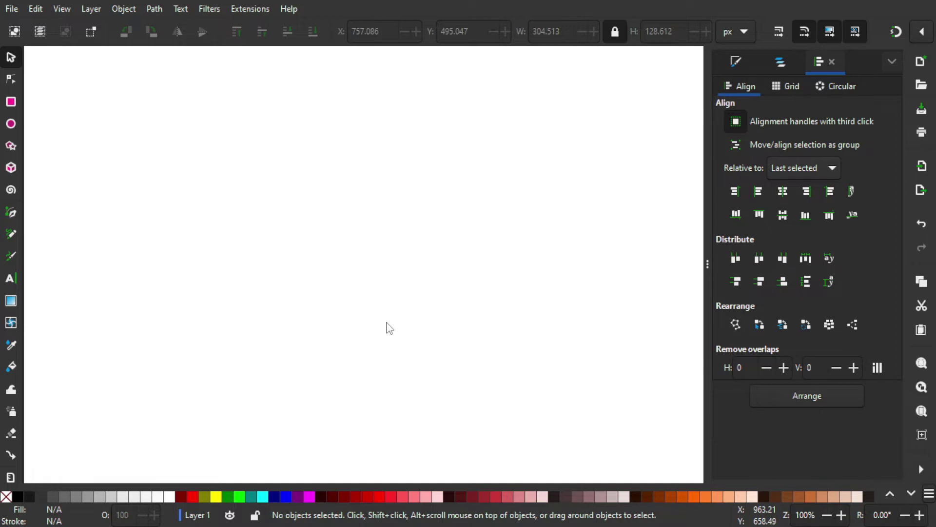
Step: Draw a square about 189 px wide and scale it proportionally to a width of 100 px
click(12, 104)
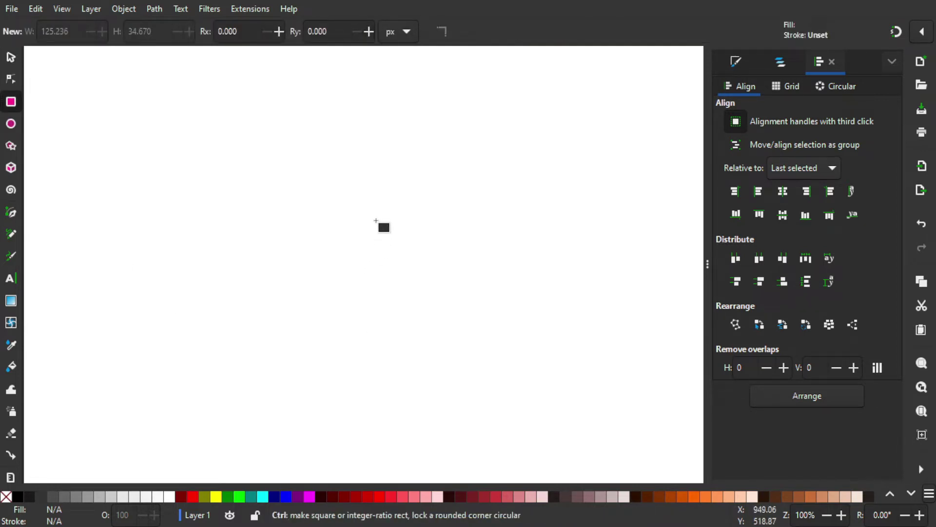
drag(354, 223, 411, 284)
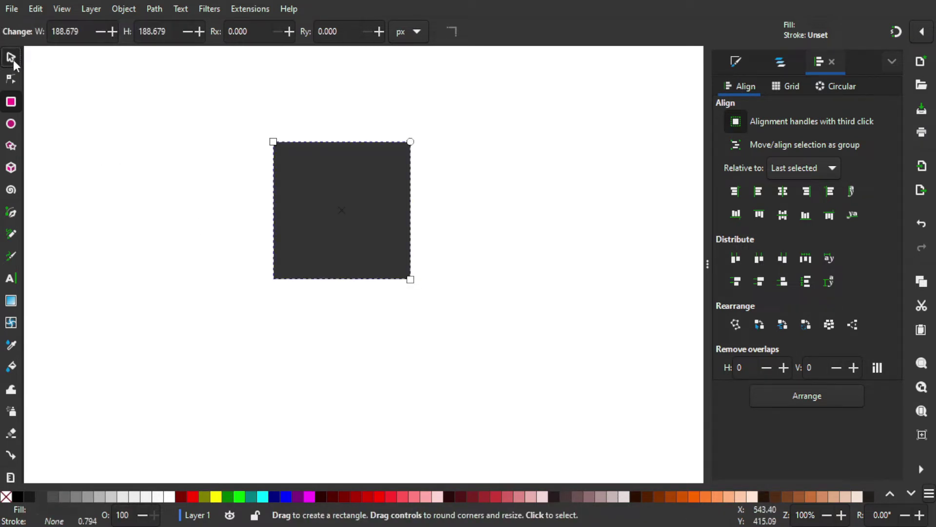
click(10, 57)
drag(345, 184, 331, 196)
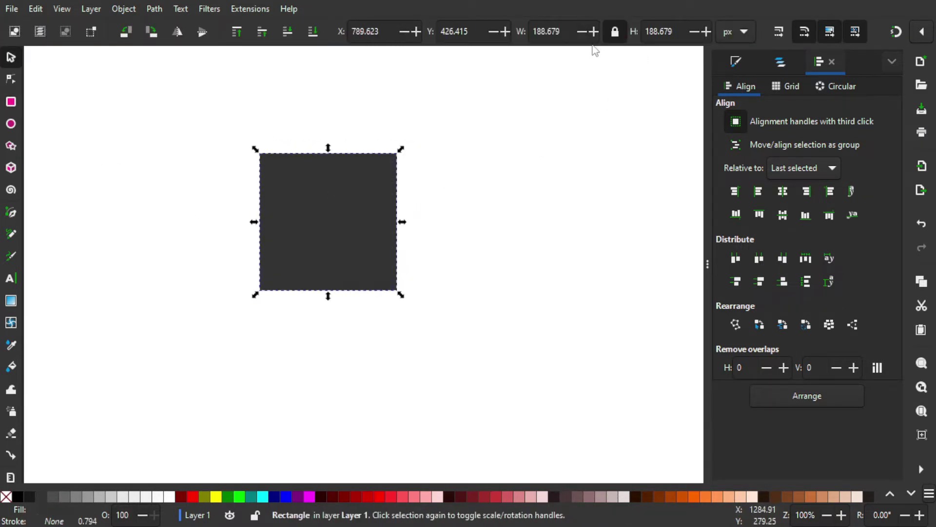
key(ctrl+a)
text(100)
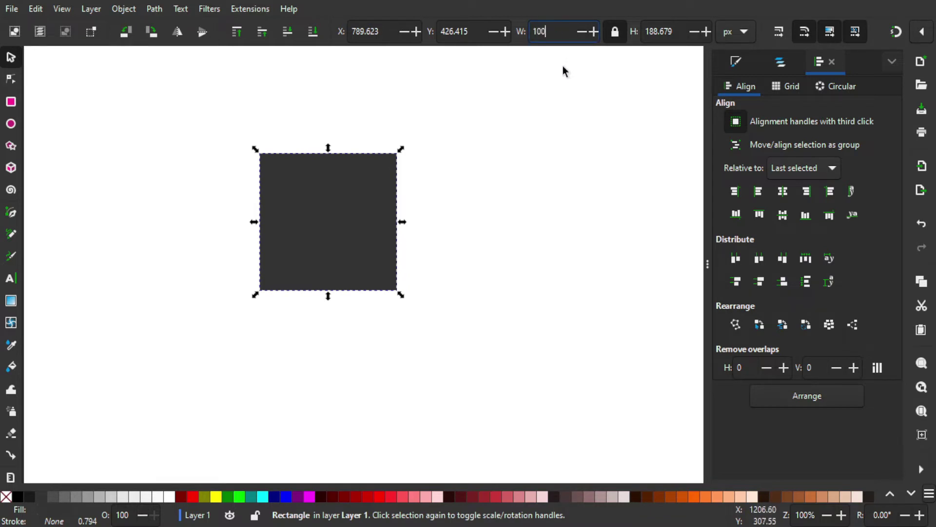
key(Return)
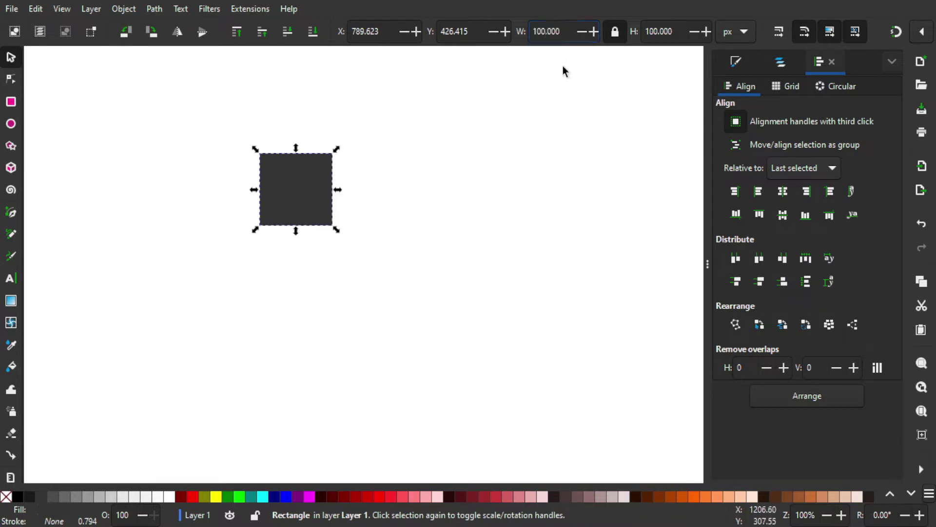
Step: Fill the square with black and set its opacity to 50%
click(21, 497)
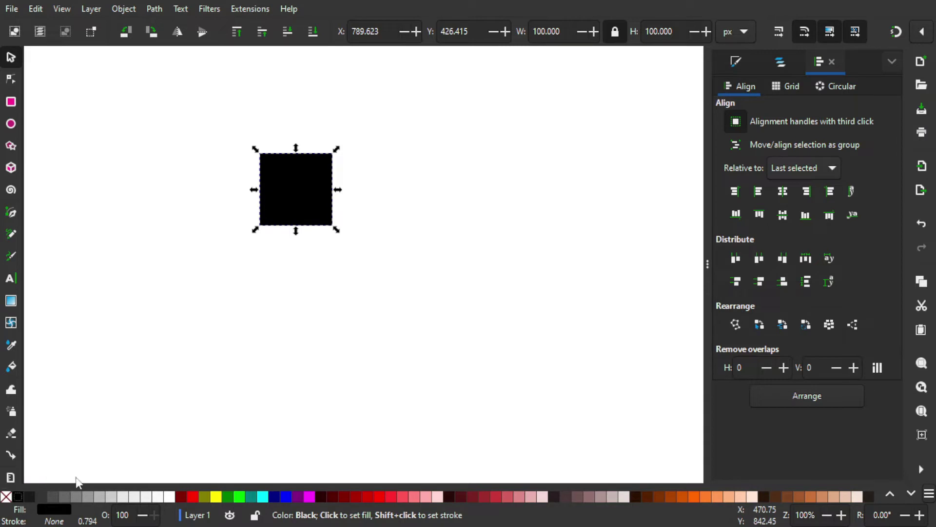
click(730, 69)
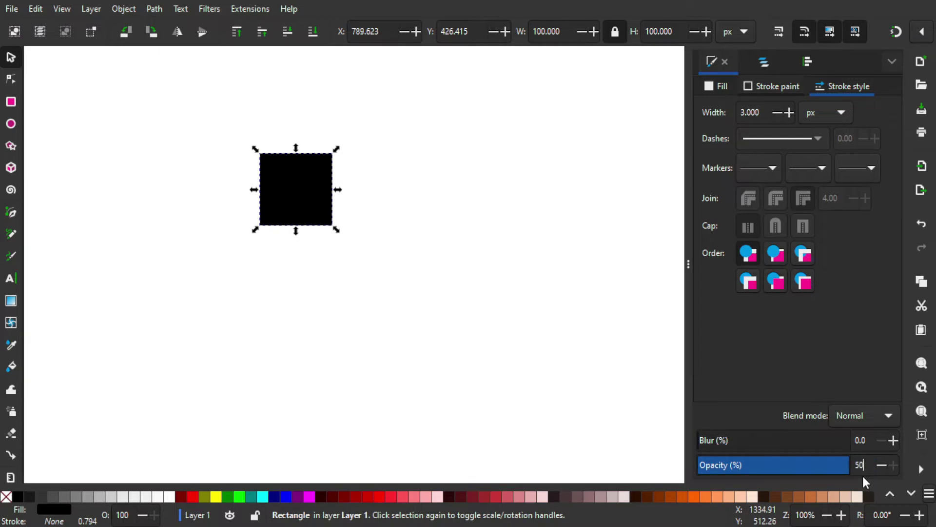
text(50)
key(Return)
Step: Round the square's corners with horizontal and vertical radii of 12.5 px
drag(279, 200, 306, 220)
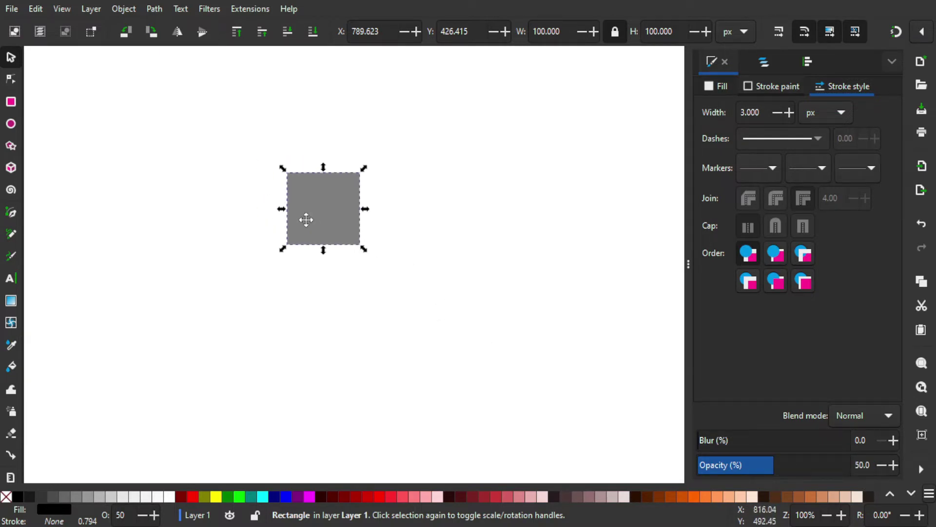
scroll(300, 217, up, 2)
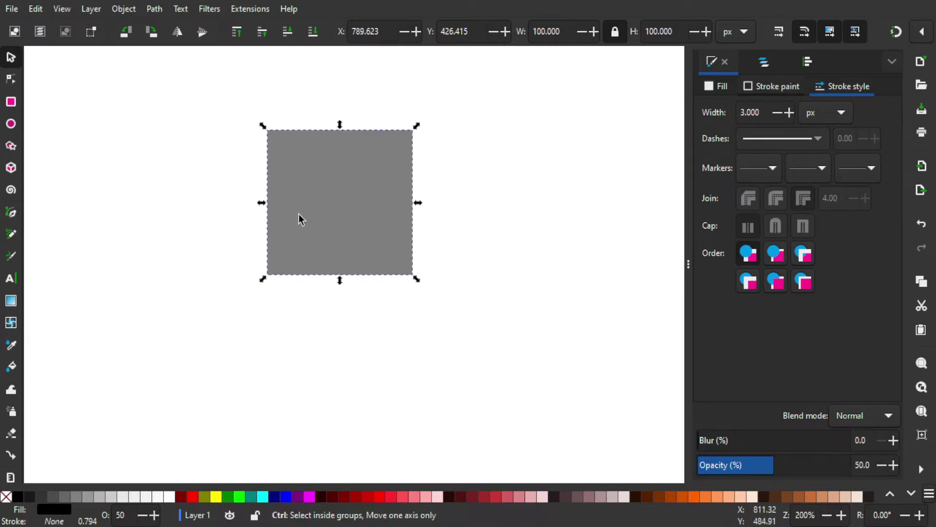
scroll(395, 210, right, 1)
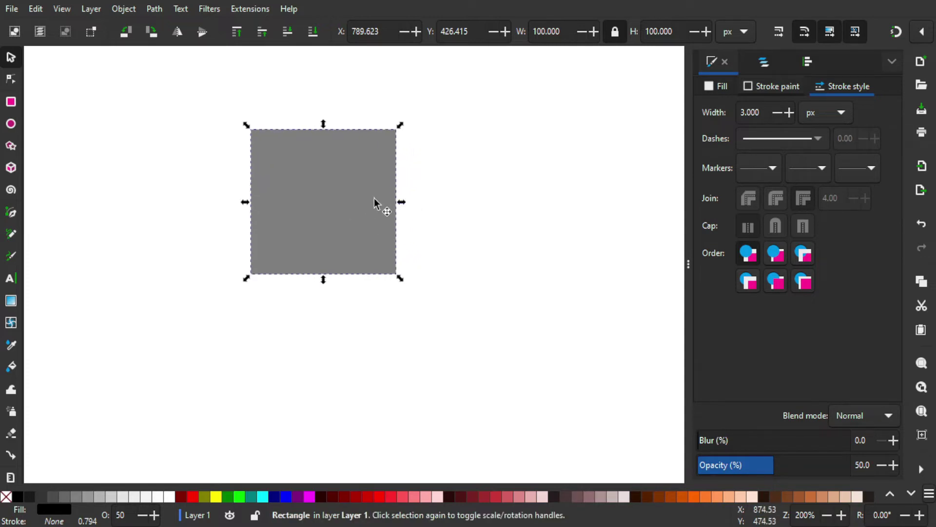
scroll(360, 195, up, 1)
scroll(385, 203, down, 1)
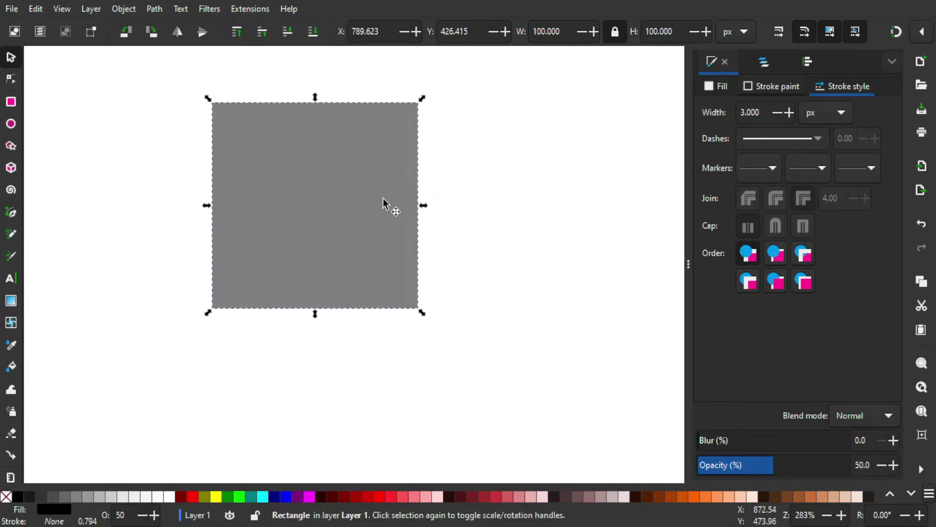
click(10, 106)
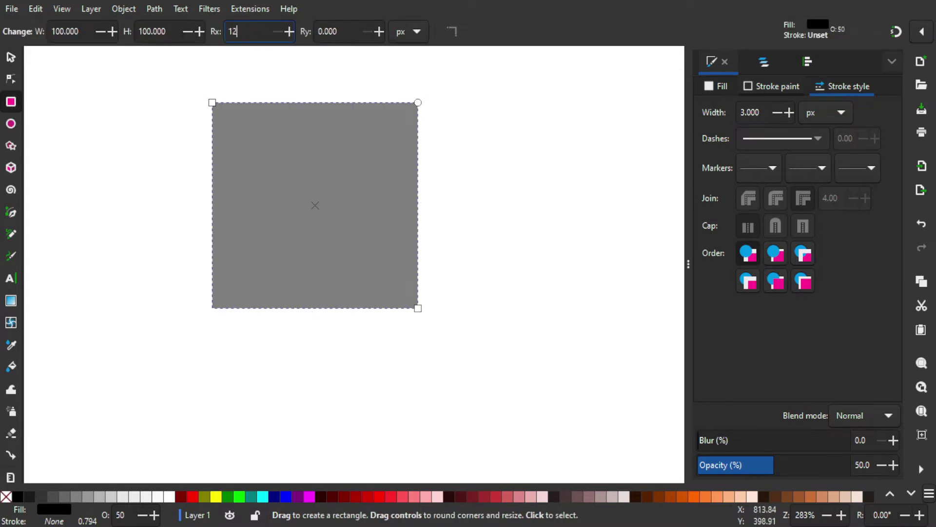
click(253, 38)
text(12.5)
key(Return)
click(335, 30)
text(12.5)
key(Return)
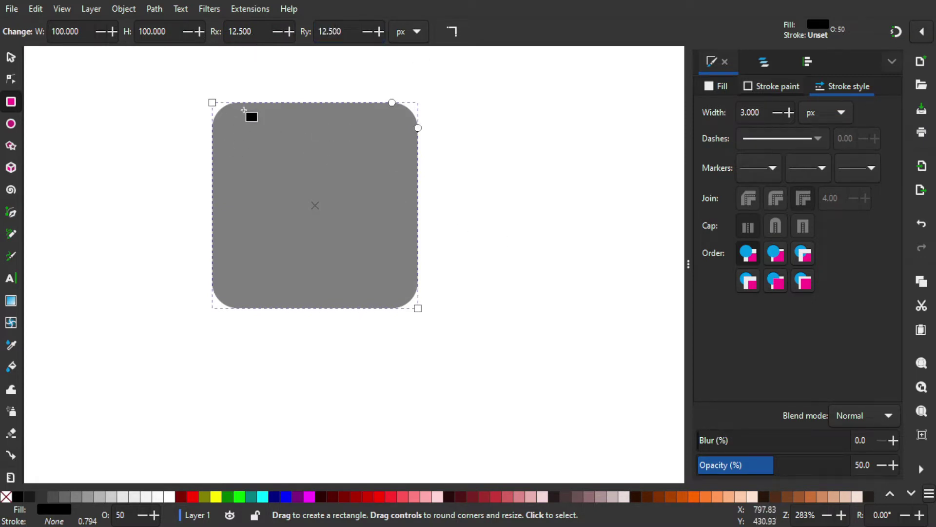
Step: Draw a sharp-cornered rectangle about 62 by 66 px over the rounded square's upper left part and fill it red
click(13, 62)
drag(360, 140, 374, 156)
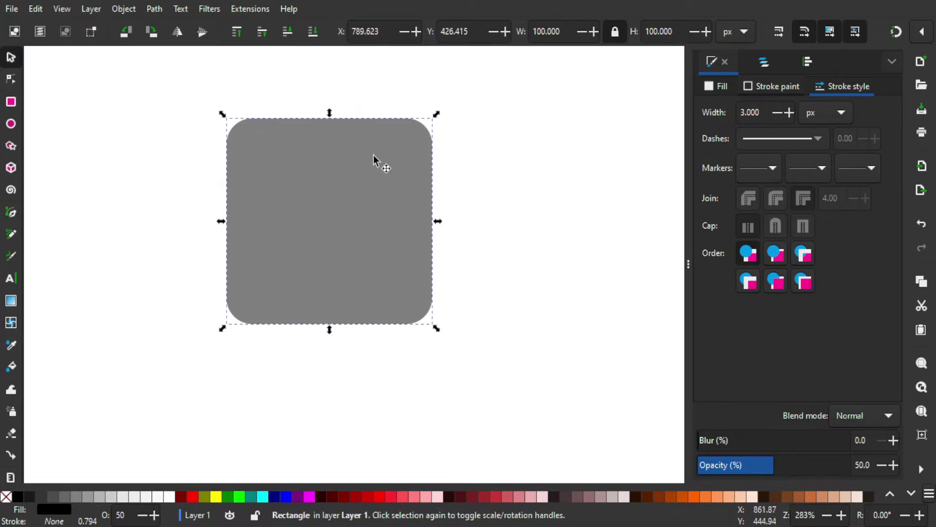
click(12, 105)
drag(180, 121, 309, 256)
click(452, 32)
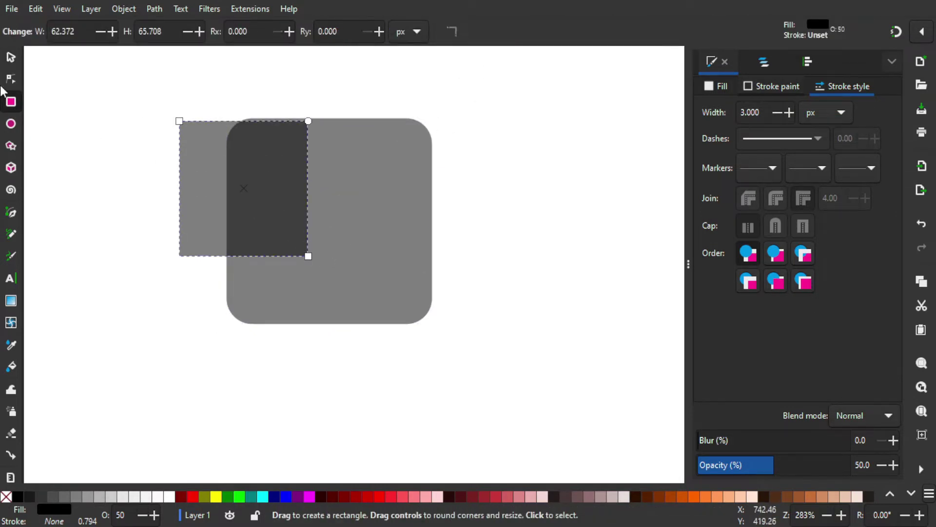
click(11, 59)
click(195, 497)
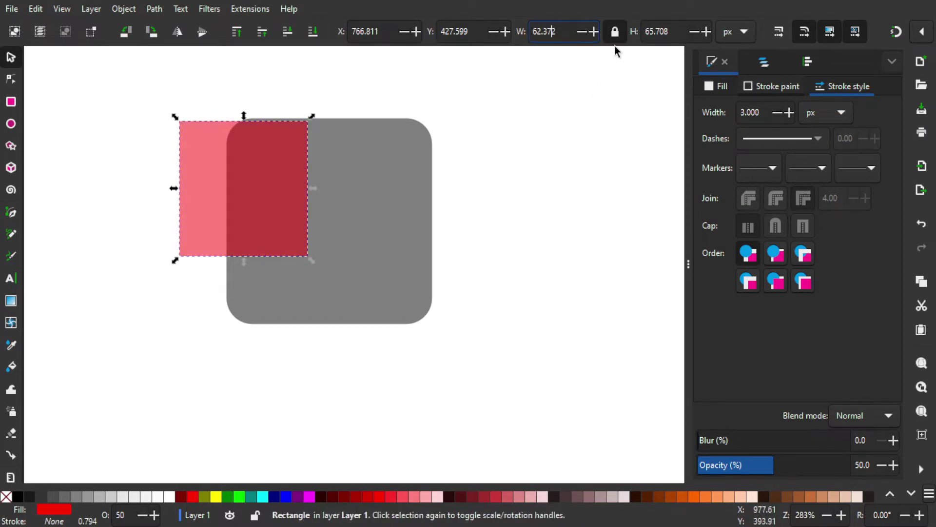
Step: Scale the red rectangle proportionally to a width of 87.5 px
key(ctrl+a)
text(87.5)
key(Return)
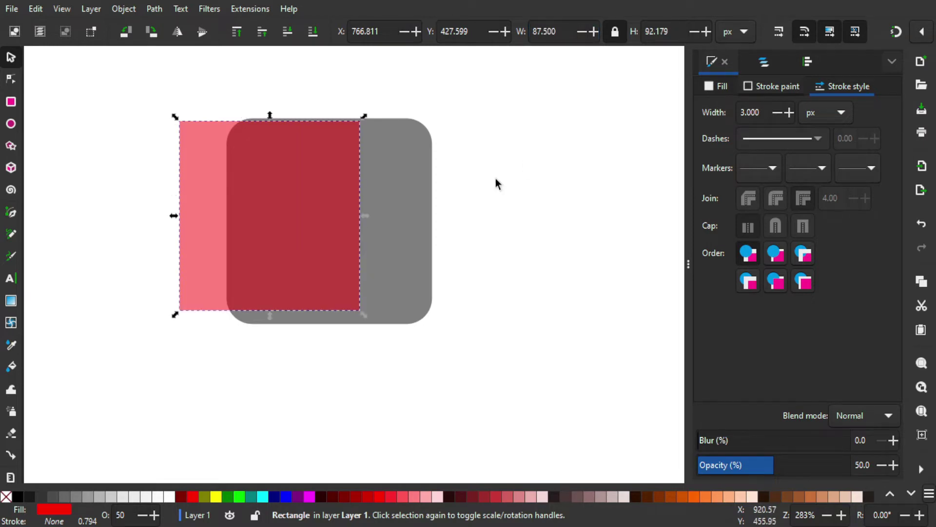
Step: Align the red rectangle to the left and top edges of the rounded square and save the document
shift+click(420, 176)
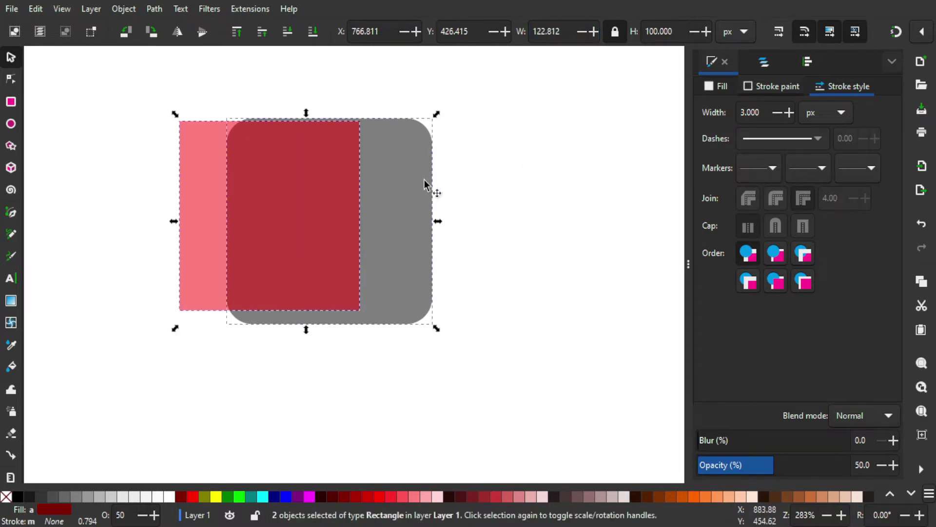
scroll(559, 174, right, 1)
click(807, 62)
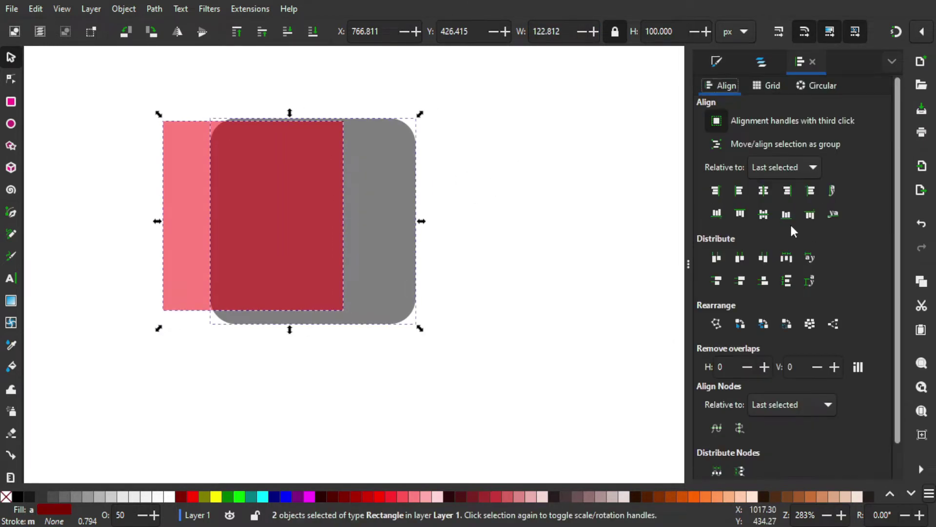
click(739, 191)
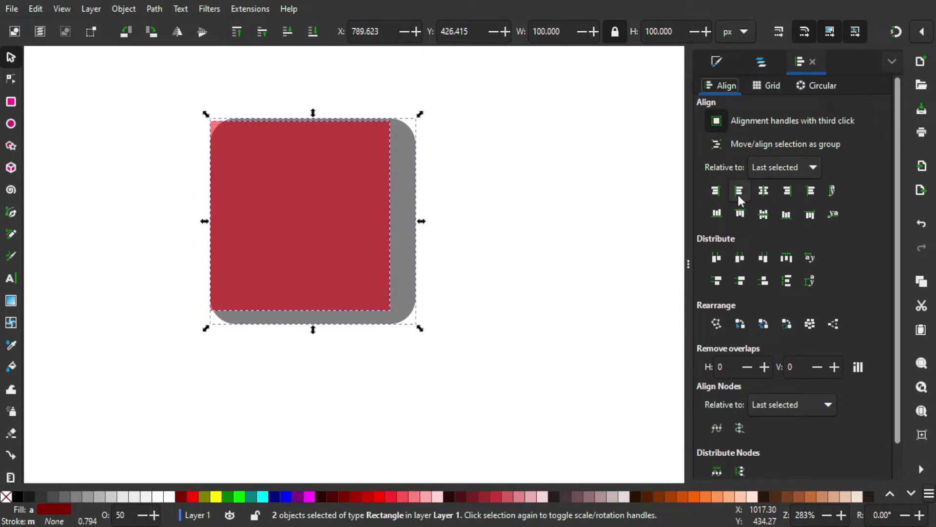
click(738, 214)
key(Escape)
scroll(306, 213, up, 1)
key(ctrl+s)
Step: Duplicate the rounded square in place and convert the duplicate to a path
drag(447, 205, 463, 197)
click(460, 160)
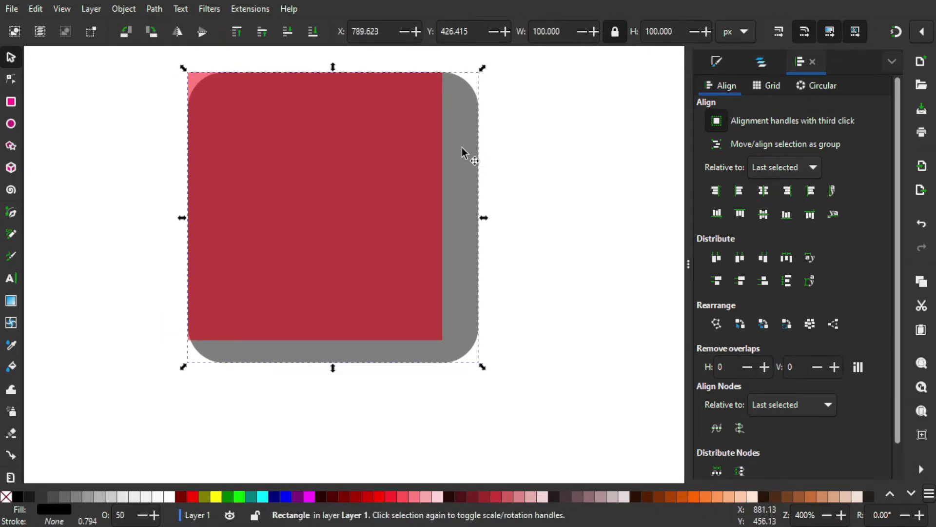
drag(478, 182, 571, 194)
key(ctrl+z)
key(ctrl+d)
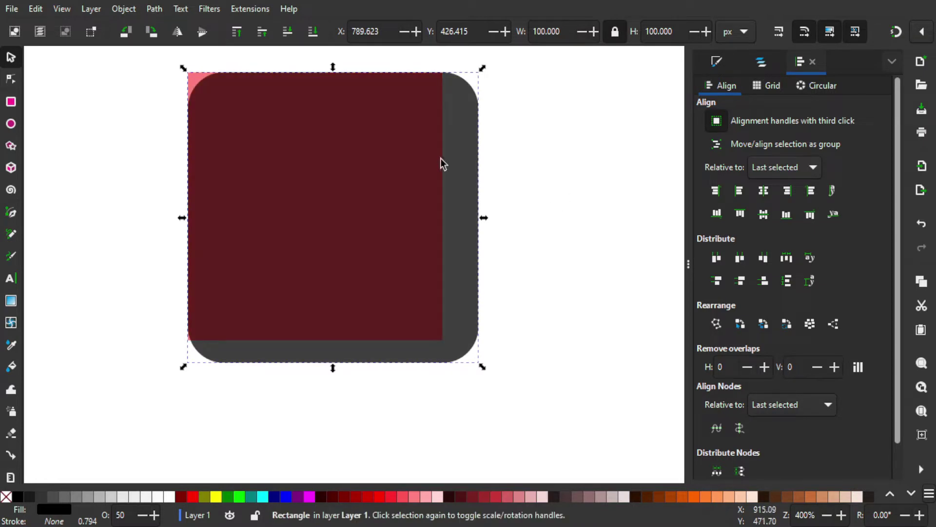
click(151, 10)
click(176, 25)
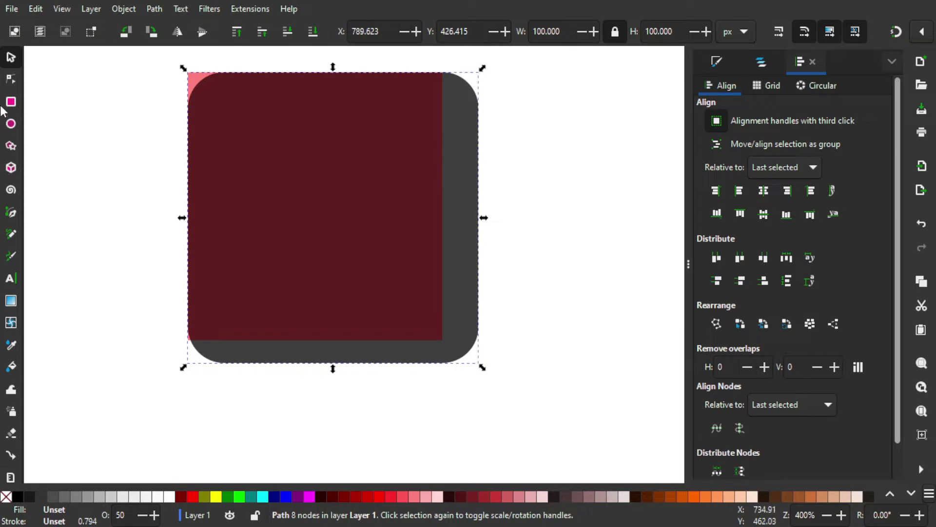
Step: Enable snapping and move the four right-side nodes of the duplicate path onto the red rectangle's right edge
click(11, 81)
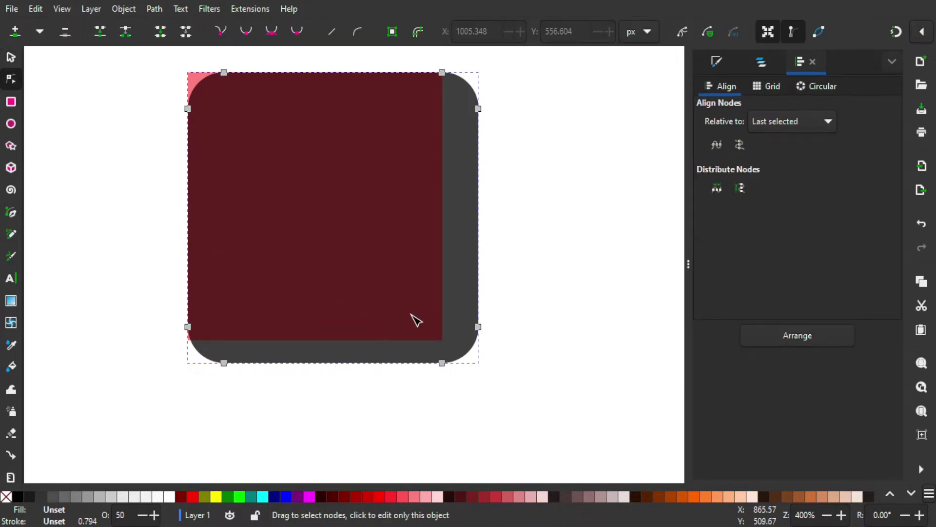
drag(513, 398, 383, 70)
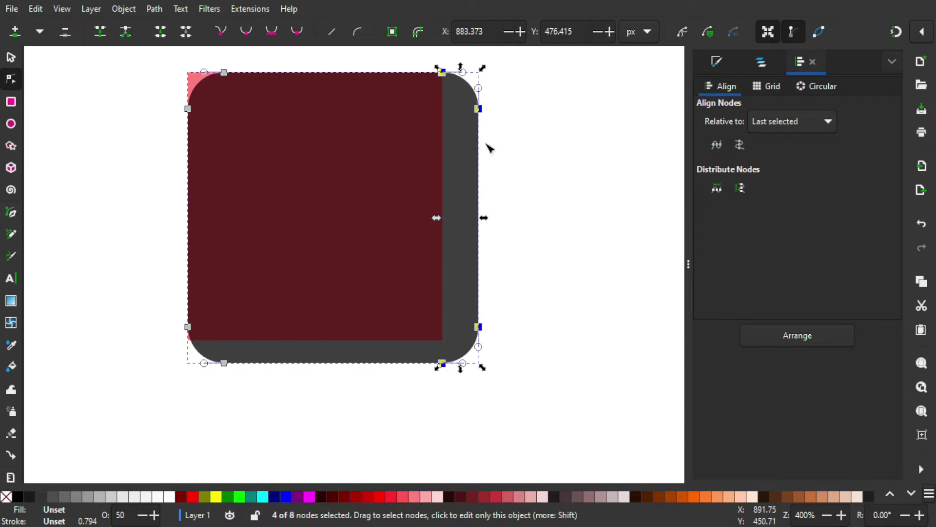
drag(478, 109, 441, 109)
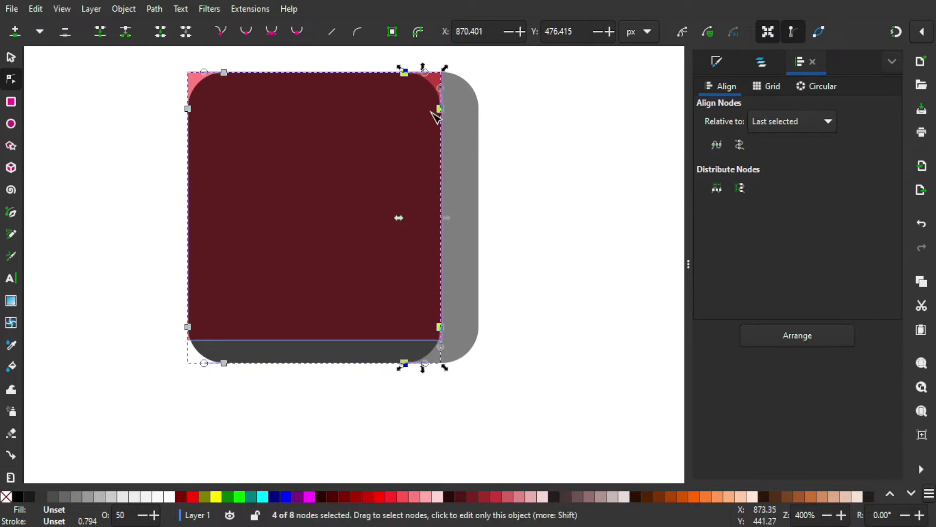
click(911, 34)
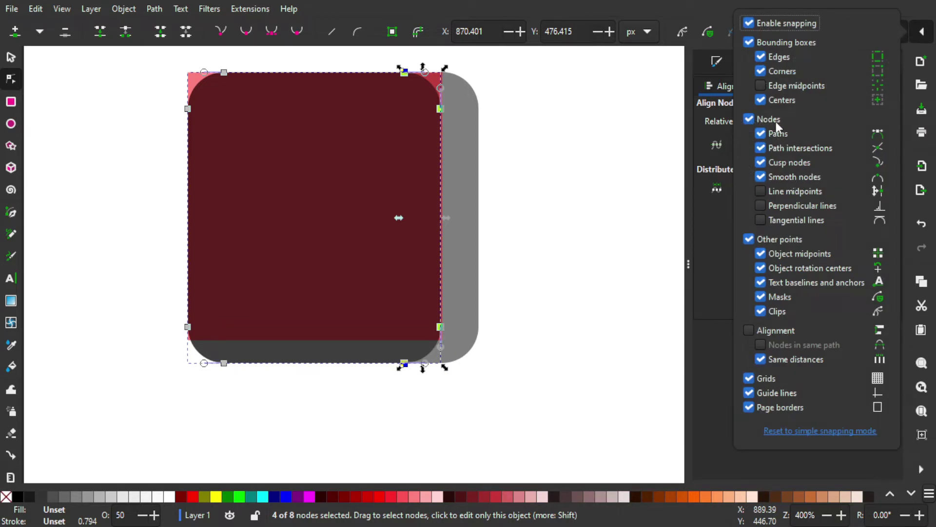
click(911, 32)
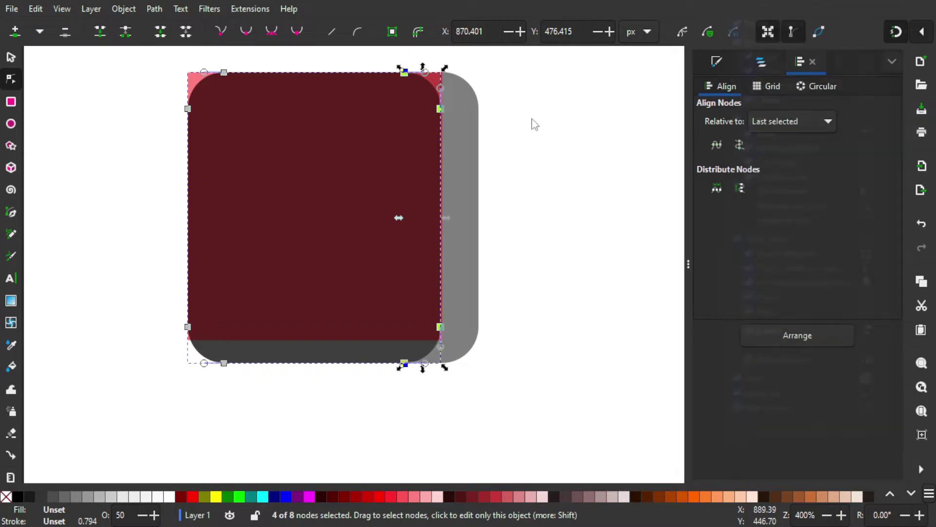
drag(443, 110, 437, 110)
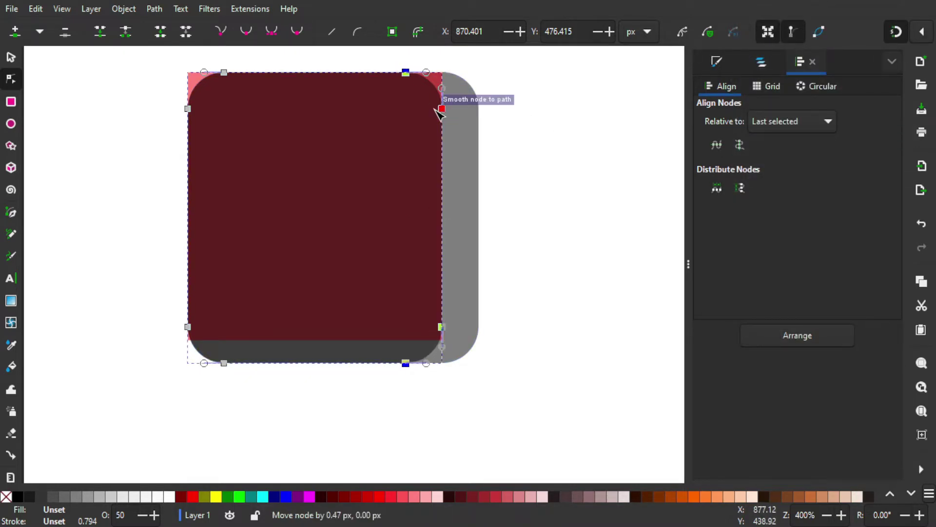
Step: Move the path's four bottom nodes up onto the red rectangle's bottom edge and deselect the path
drag(539, 409, 98, 314)
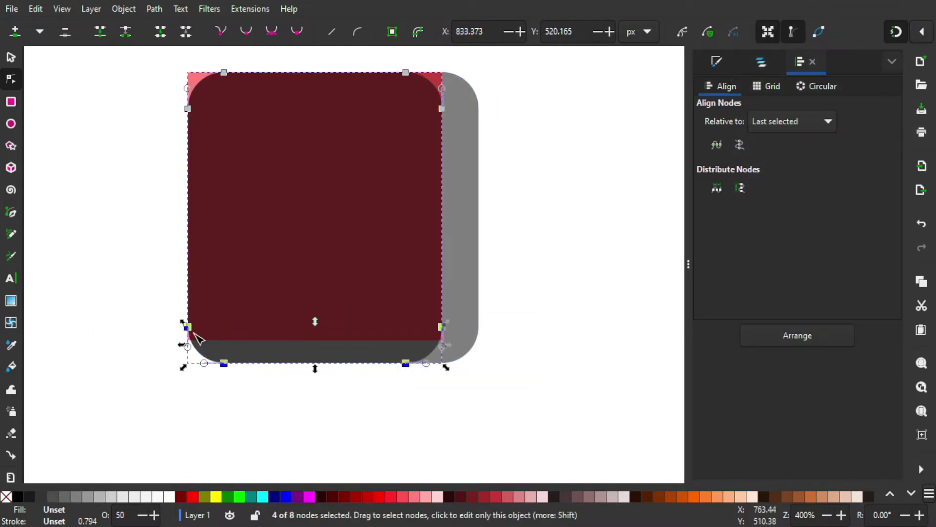
drag(405, 363, 406, 338)
click(9, 60)
click(113, 171)
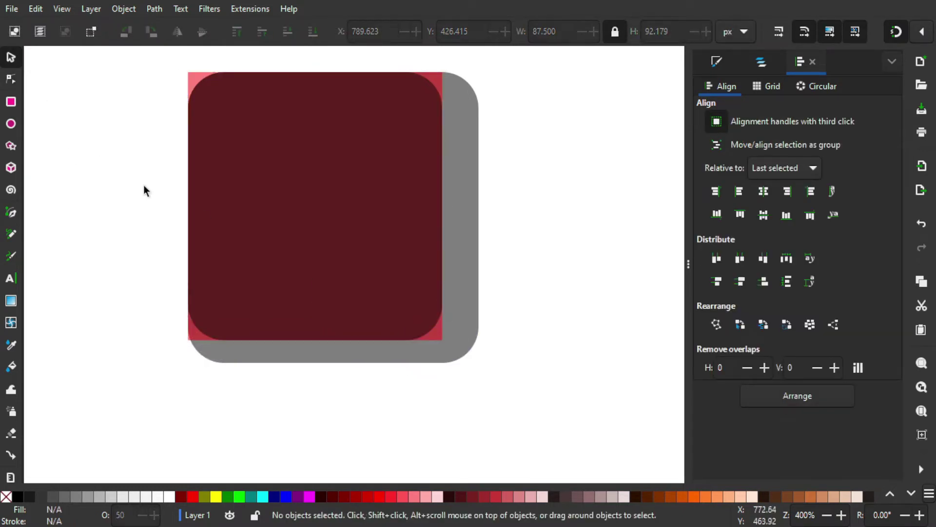
Step: Delete the red guide rectangle and save the document
click(351, 191)
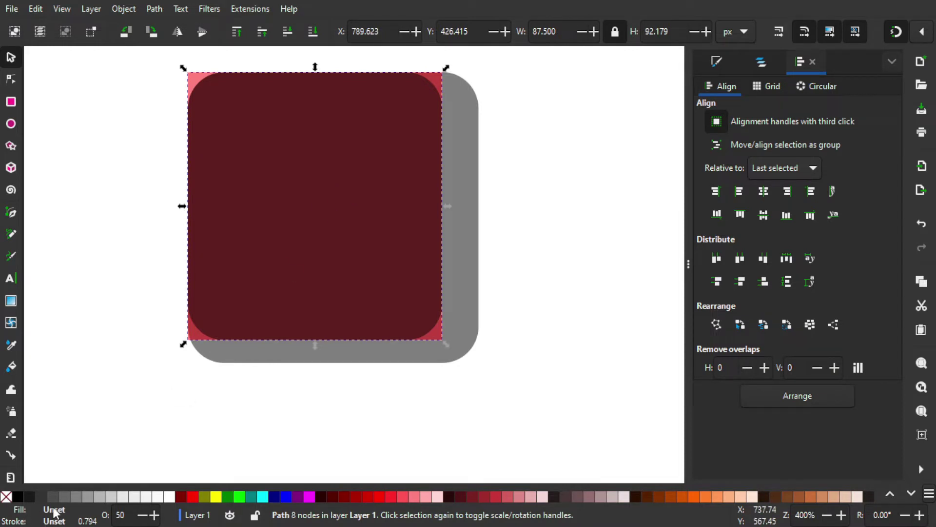
click(336, 260)
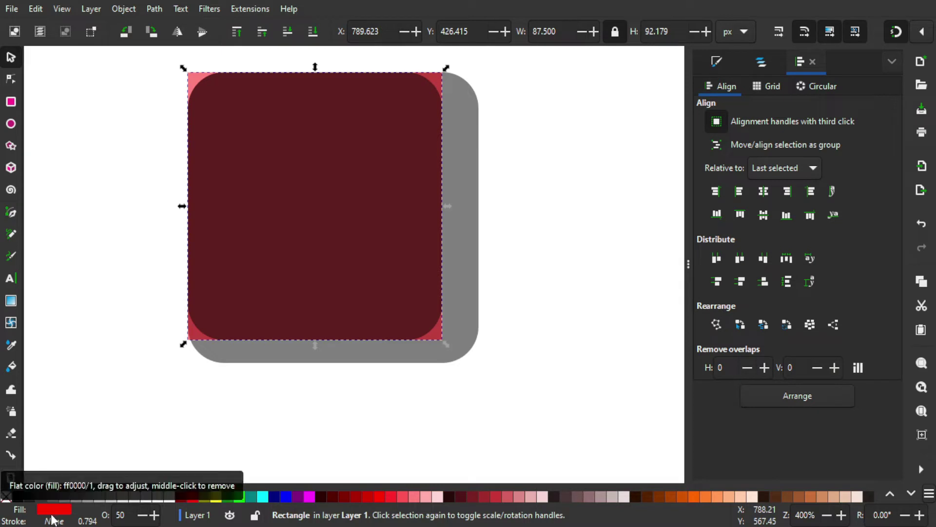
key(Delete)
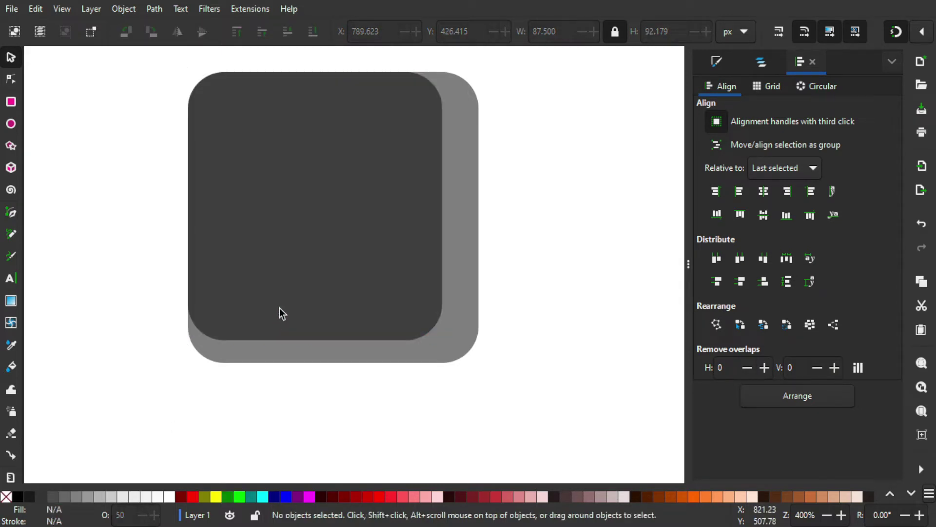
key(ctrl)
key(ctrl+s)
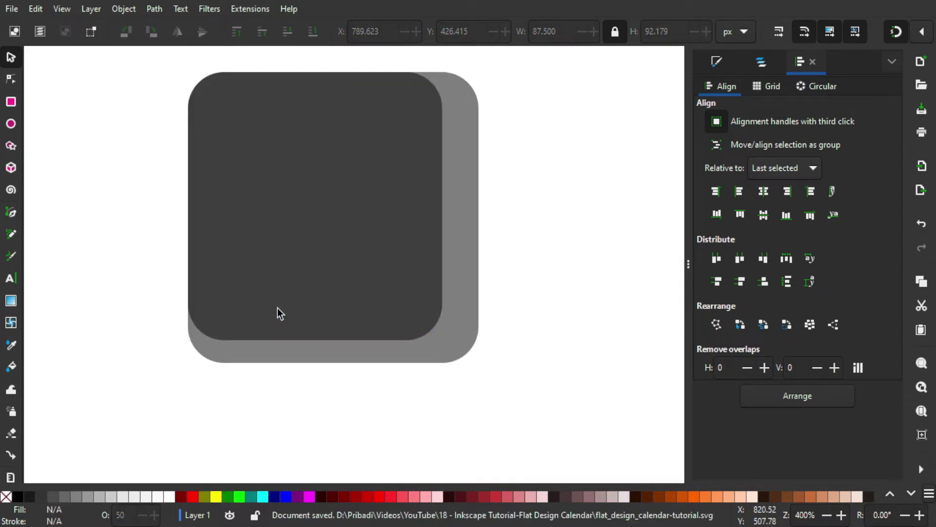
Step: Draw a red rectangle about 136 by 39 px across the upper part of both rounded shapes
drag(286, 239, 271, 250)
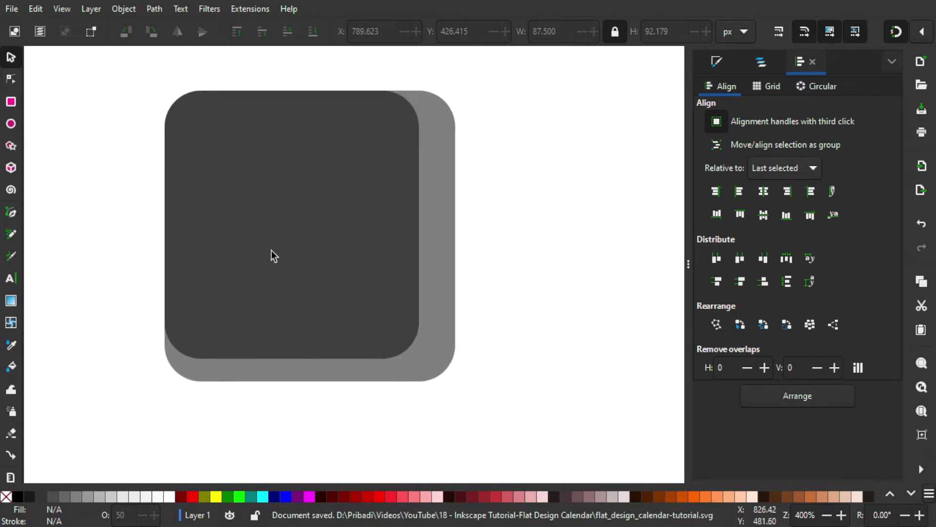
click(10, 103)
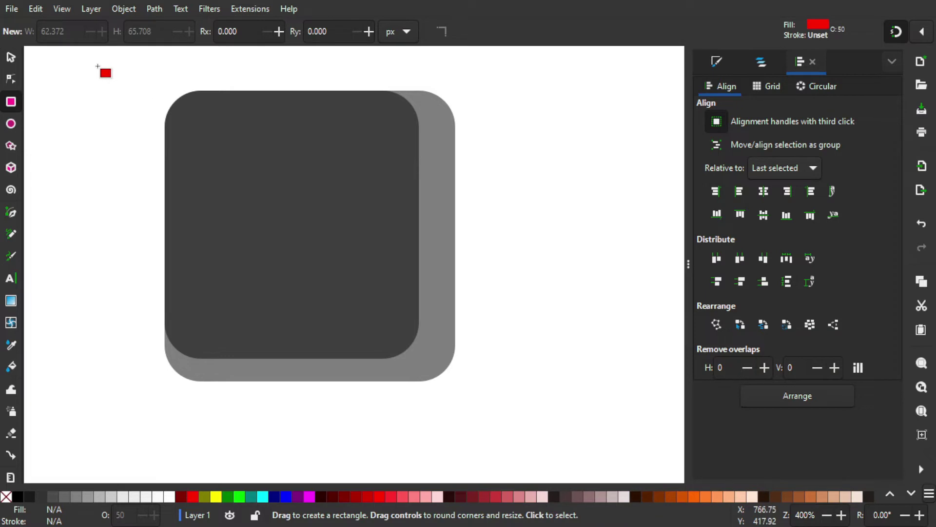
drag(98, 66, 492, 181)
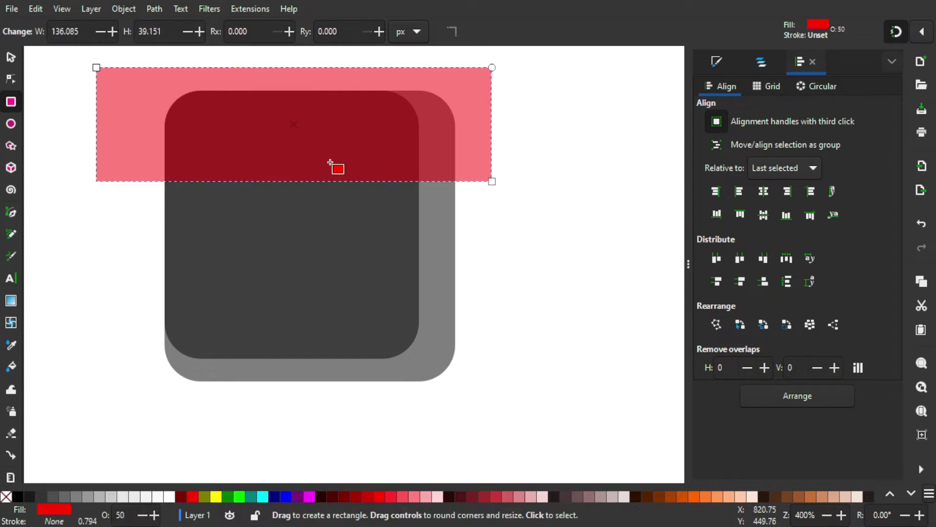
click(10, 57)
drag(349, 134, 350, 136)
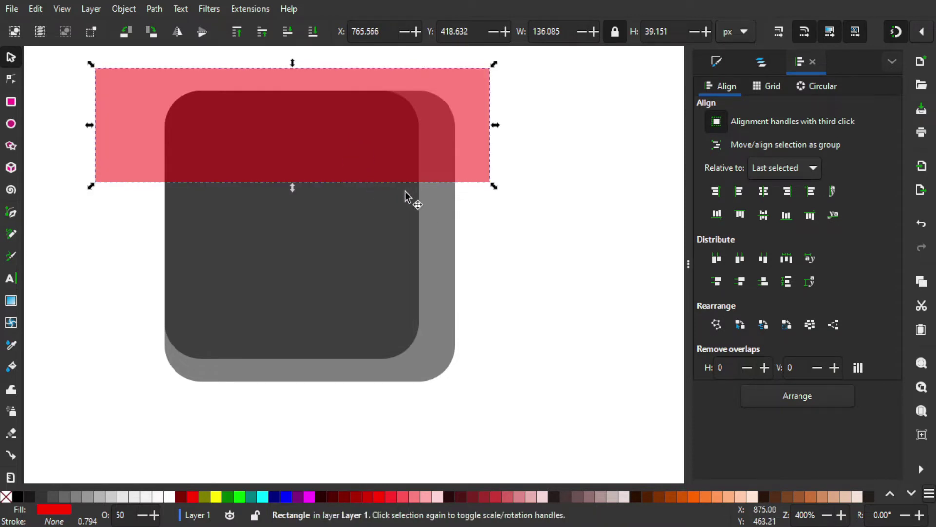
Step: Duplicate the dark front sheet and intersect the copy with the red rectangle to form the calendar's header
click(383, 261)
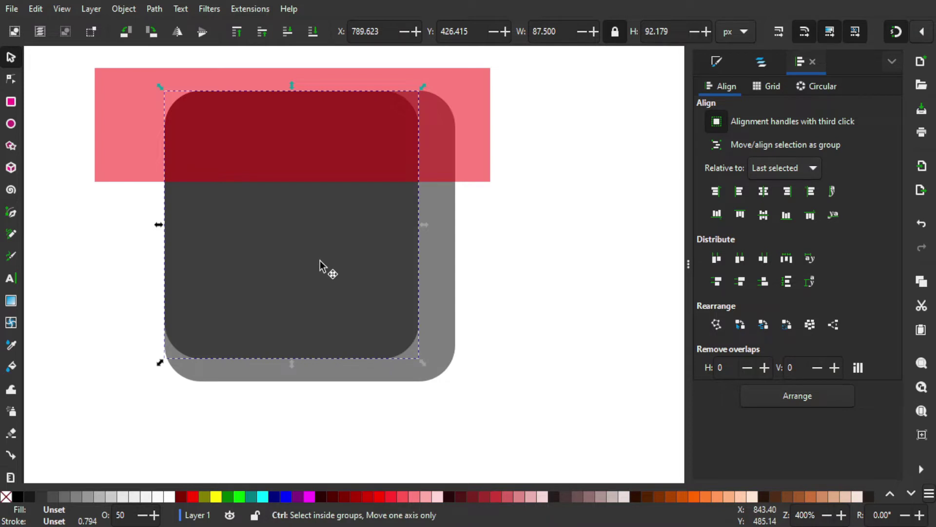
key(ctrl+d)
shift+click(127, 136)
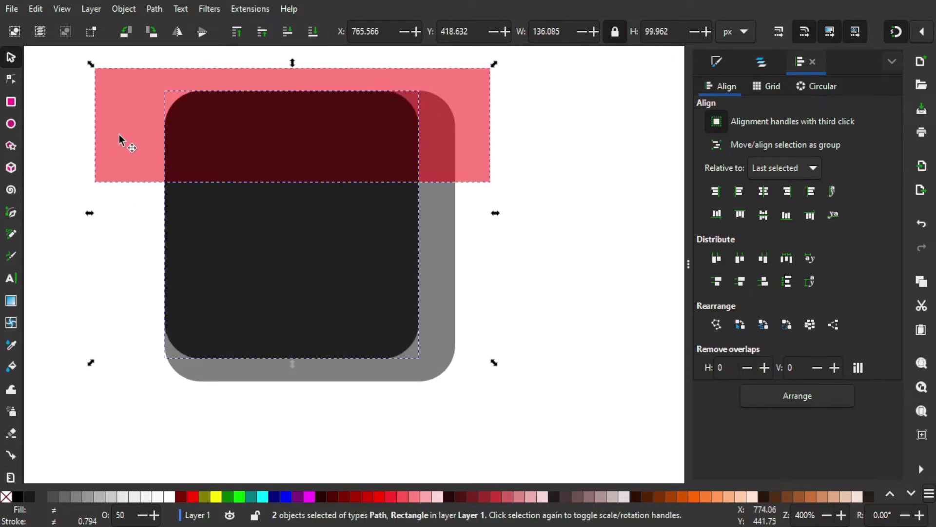
click(155, 9)
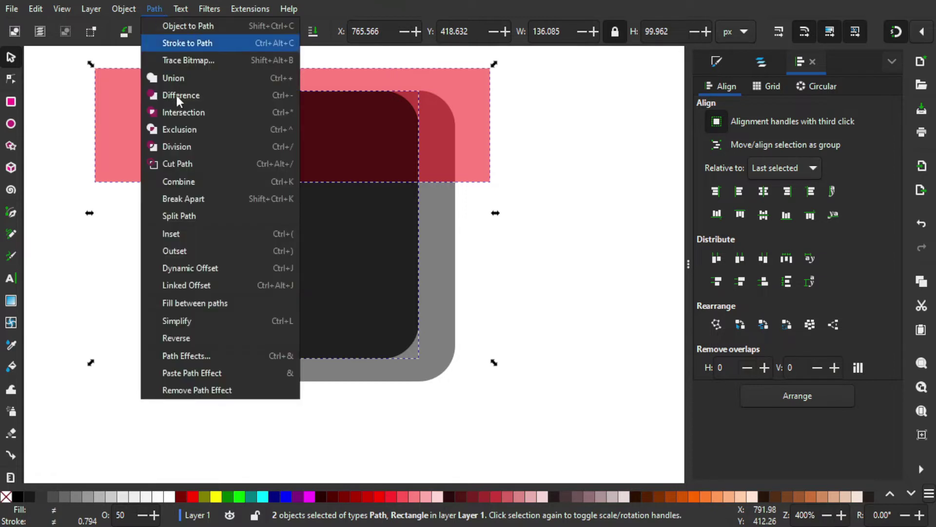
click(181, 110)
click(543, 203)
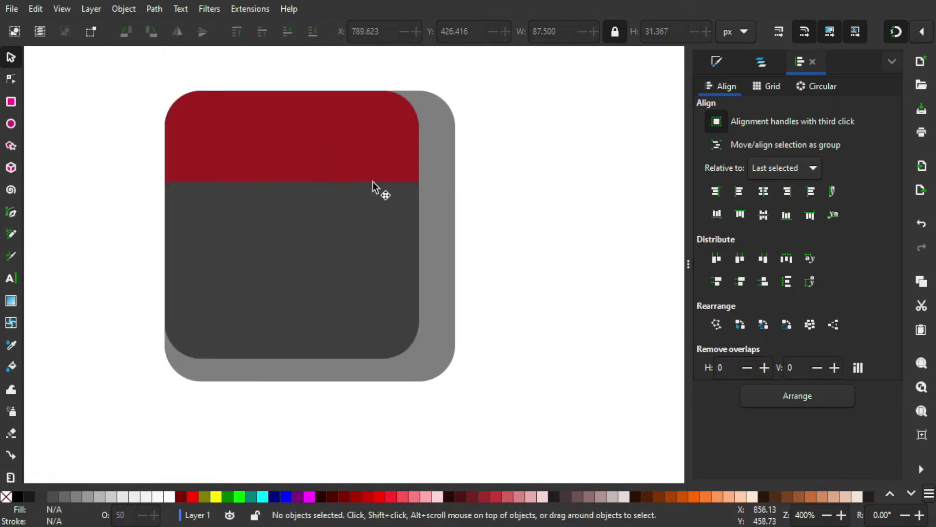
Step: Draw a circle about 16 px in diameter on the red header and give it a black stroke with no fill
scroll(323, 172, up, 1)
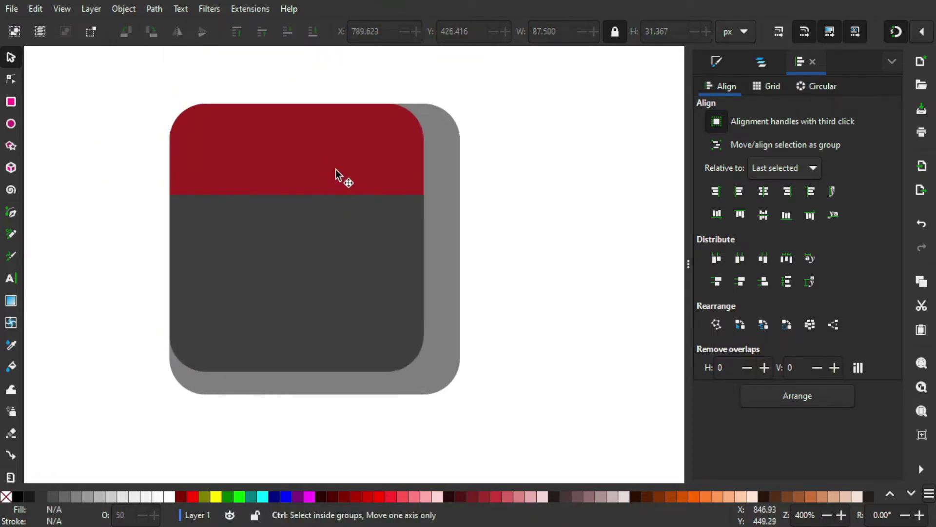
scroll(332, 178, up, 1)
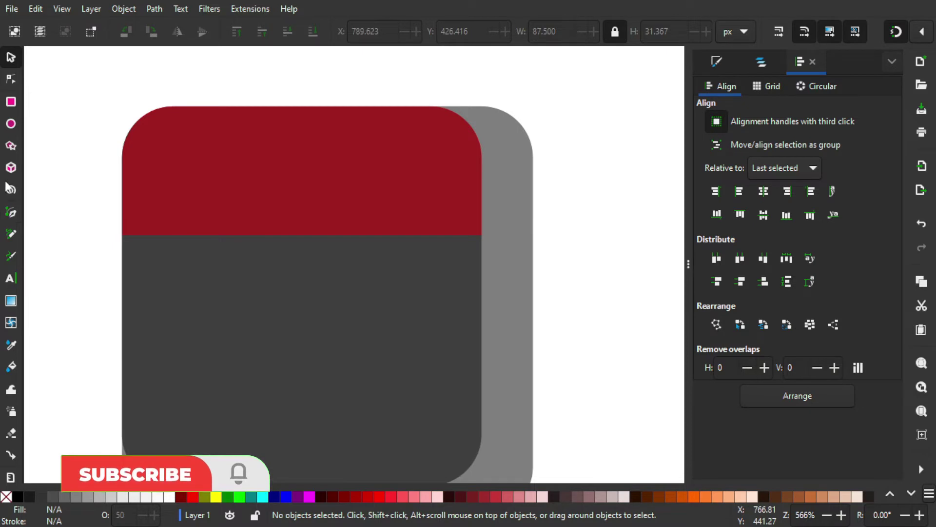
click(15, 126)
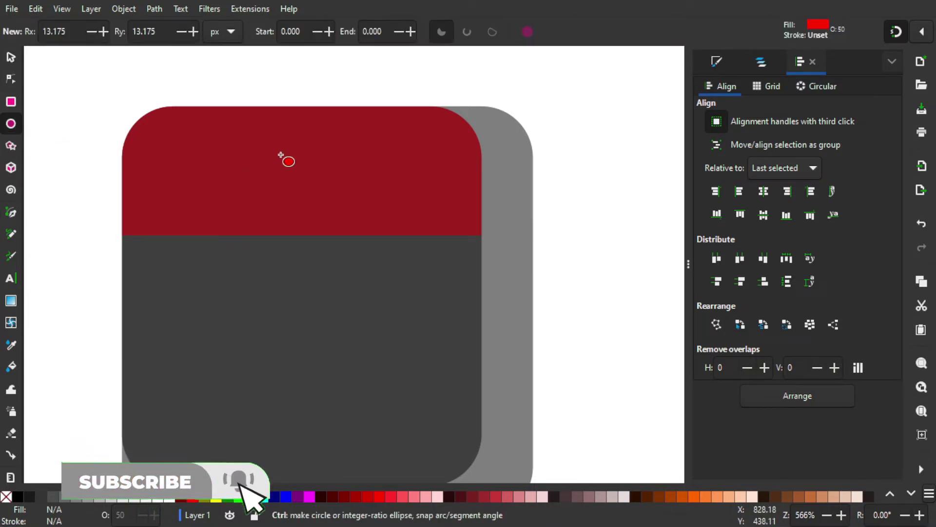
mouse_move(268, 153)
mouse_down()
mouse_move(317, 200)
mouse_move(309, 194)
mouse_up()
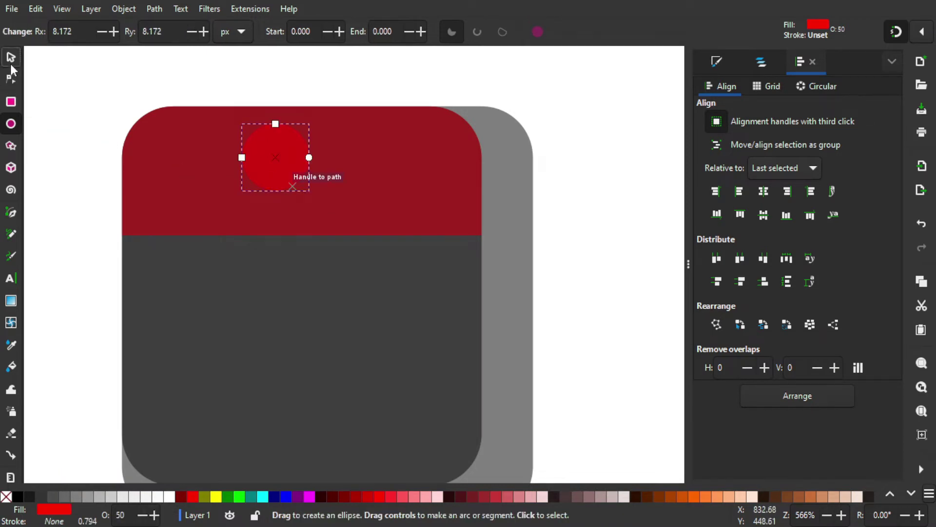
key(s)
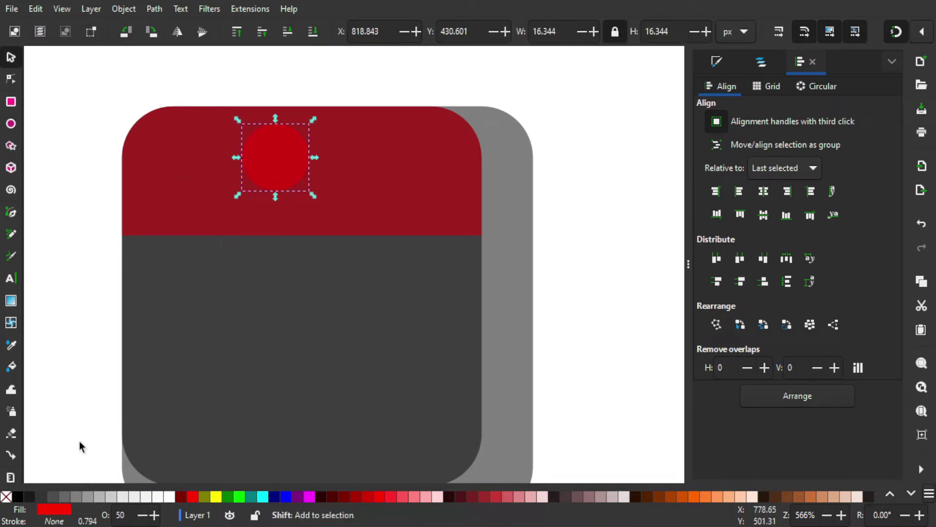
shift+click(16, 497)
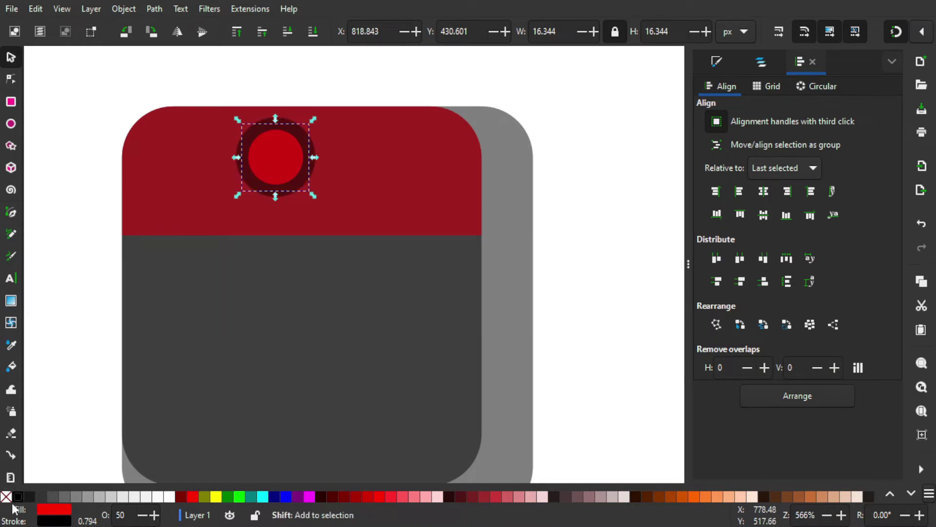
click(6, 496)
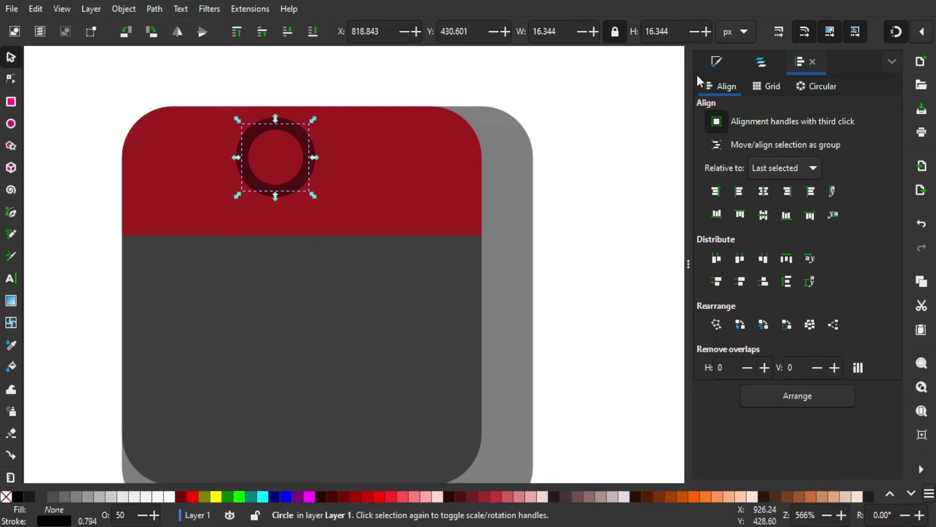
Step: Set the circle's stroke width to 3 px
click(713, 62)
click(761, 117)
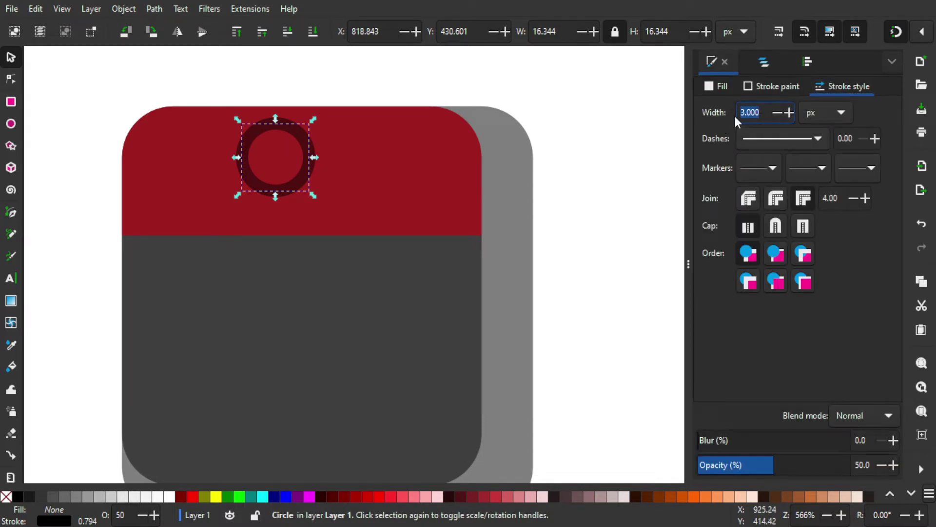
click(839, 118)
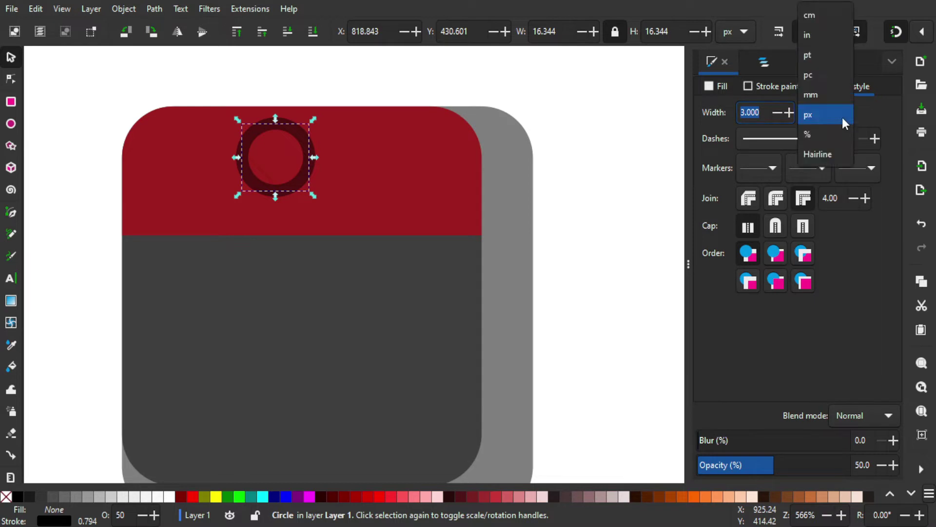
click(817, 116)
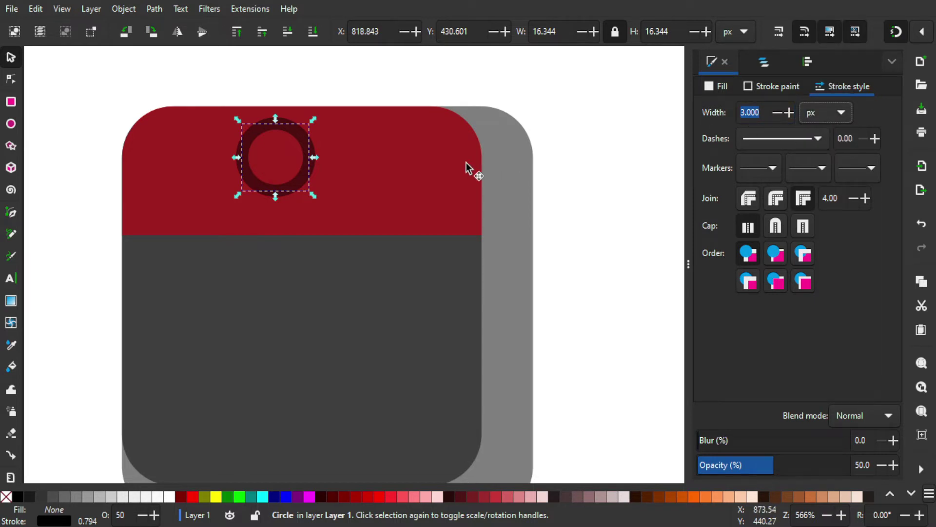
Step: Move the circle off the header onto the empty canvas to the right of the calendar
drag(432, 142, 321, 140)
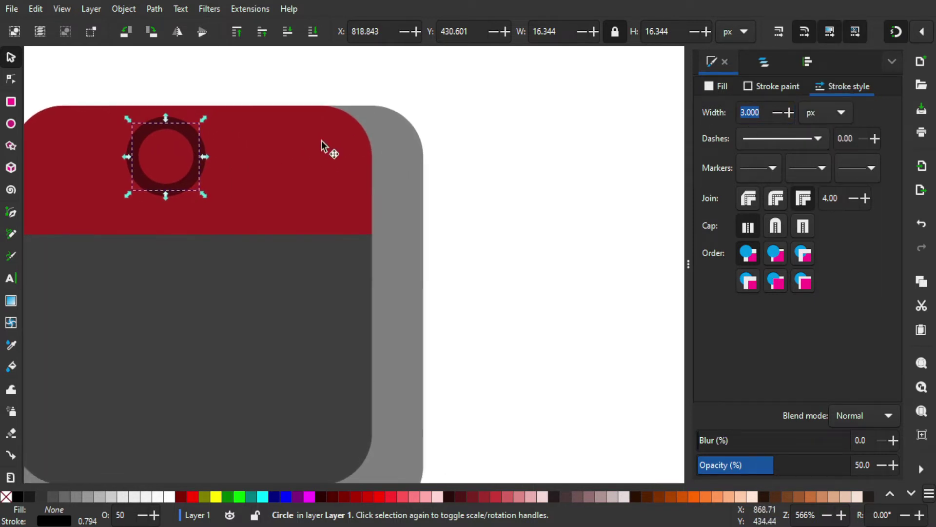
drag(180, 151, 630, 164)
drag(584, 152, 488, 147)
scroll(523, 181, up, 1)
drag(596, 175, 545, 163)
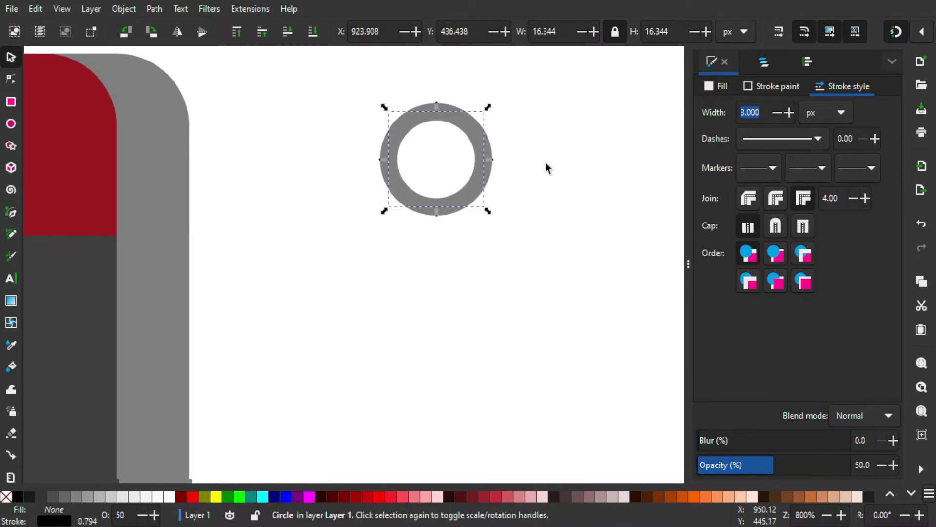
Step: Turn off snapping to bounding box centers for drawing with the Pen tool
click(10, 213)
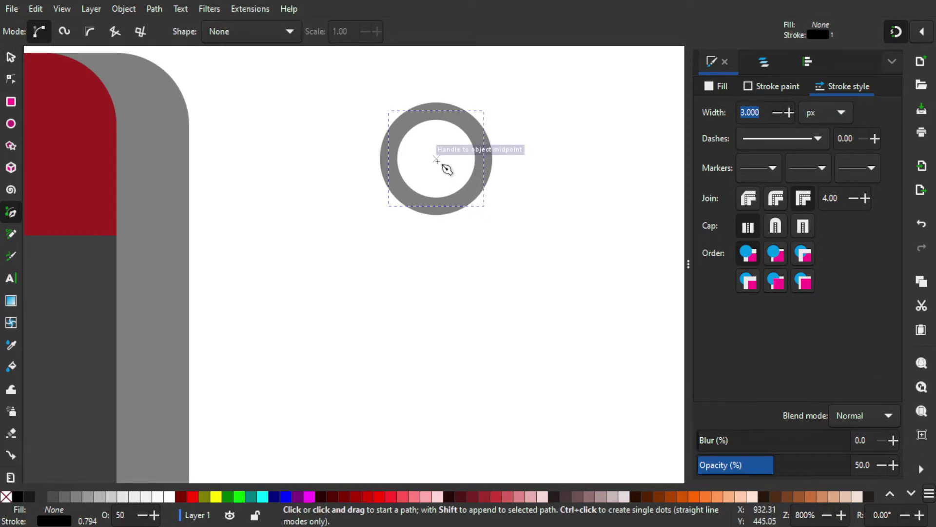
click(921, 39)
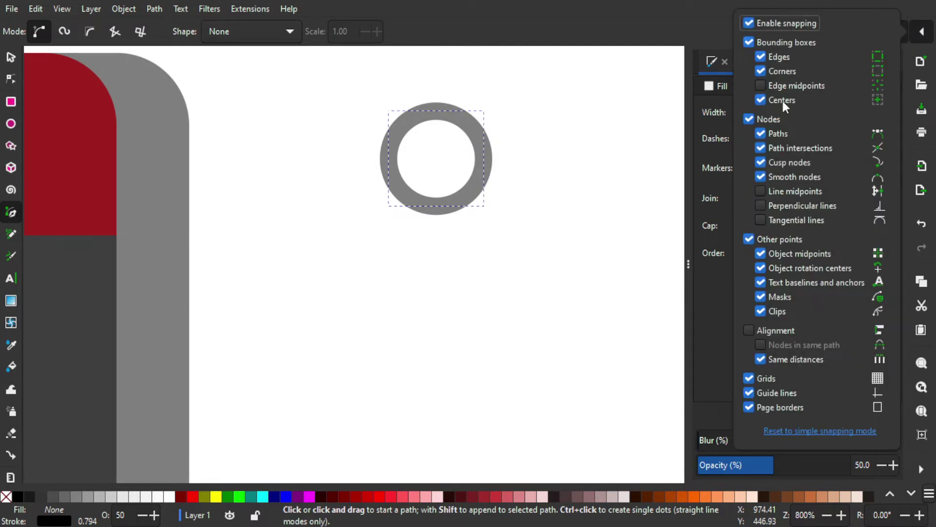
click(761, 99)
click(427, 163)
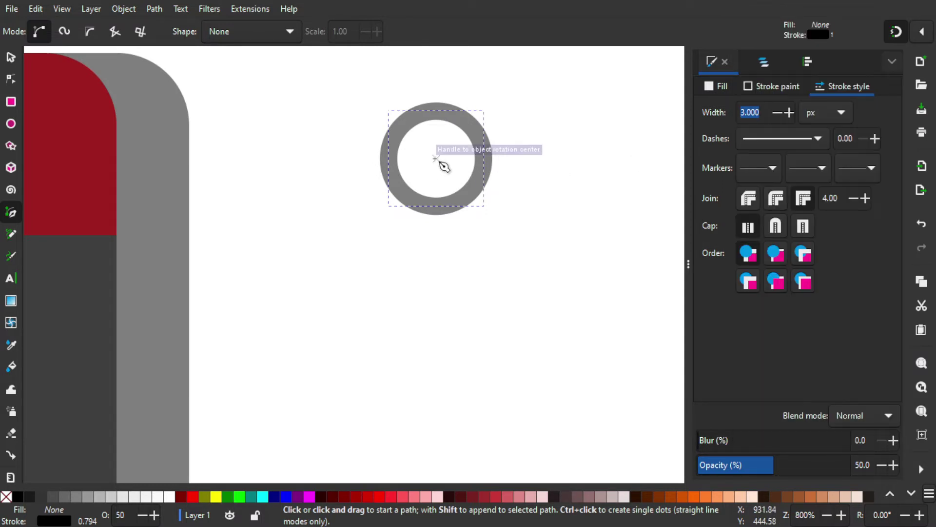
Step: Draw an L-shaped path from the circle's centre with one straight line down and one to the right, both extending past the ring
click(435, 159)
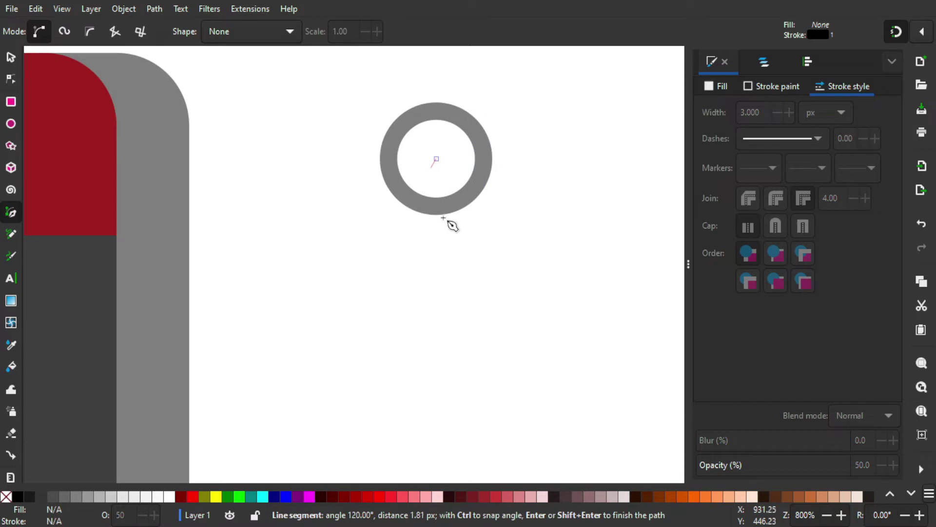
click(442, 239)
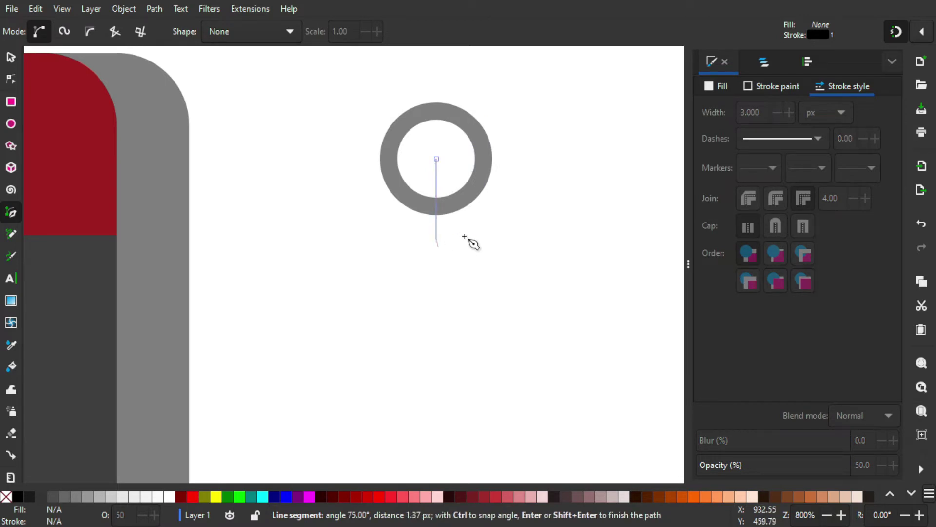
key(Return)
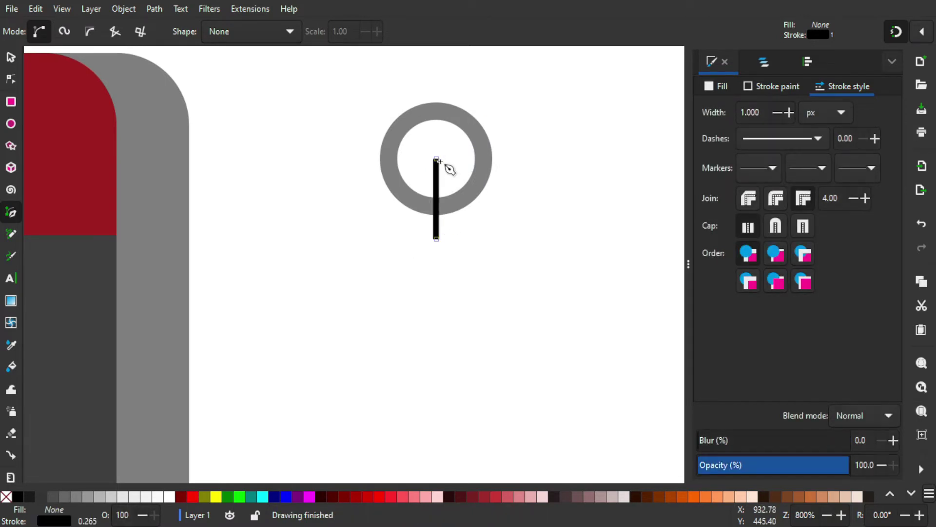
click(436, 159)
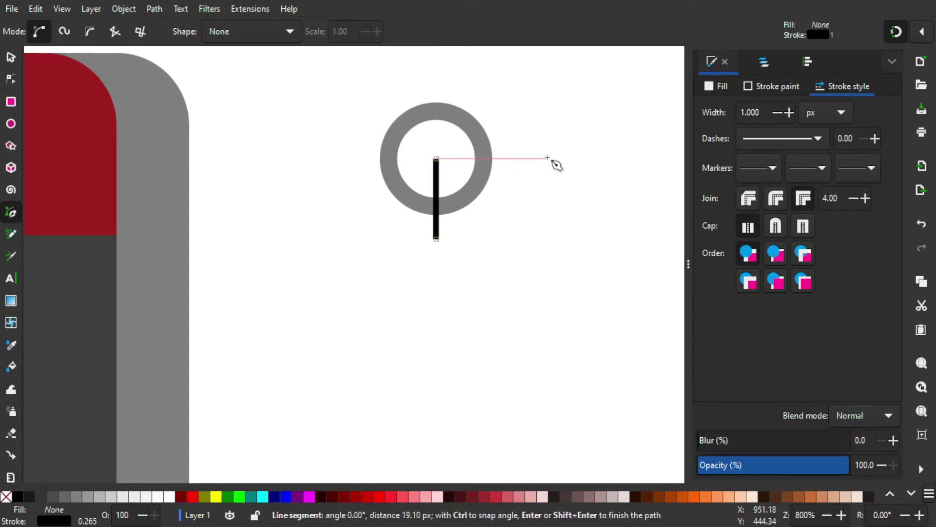
click(523, 157)
key(Return)
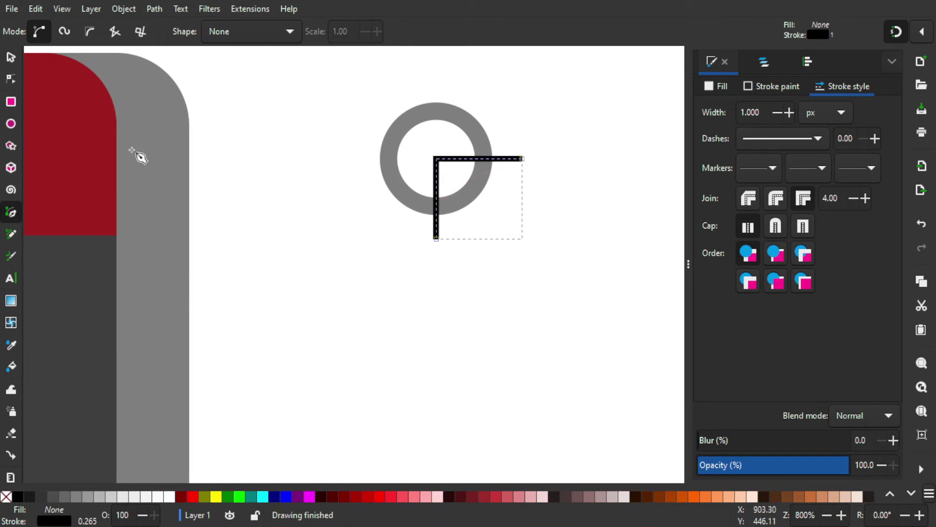
Step: Cut the circle with the L-shaped path using Cut Path and delete the lower-right quarter arc
click(12, 61)
drag(603, 285, 246, 88)
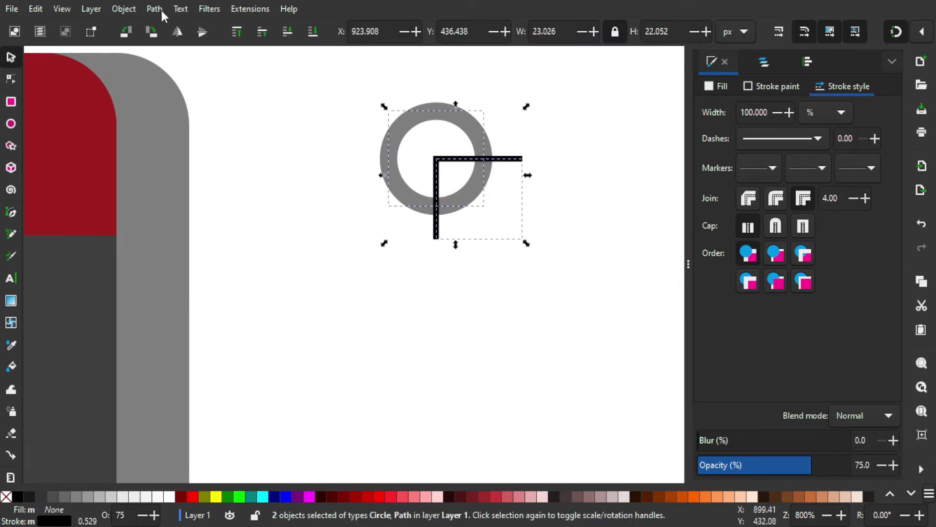
click(160, 10)
click(185, 164)
click(564, 263)
drag(492, 198, 521, 244)
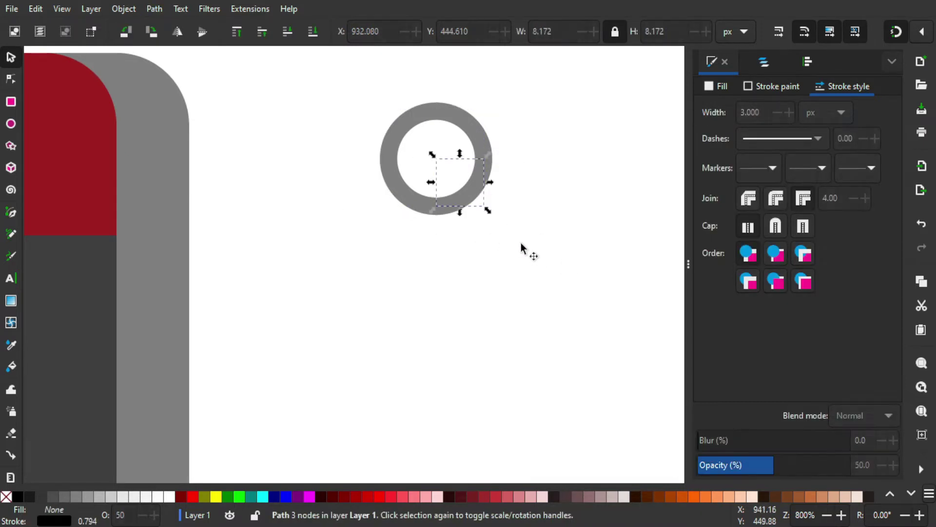
key(Delete)
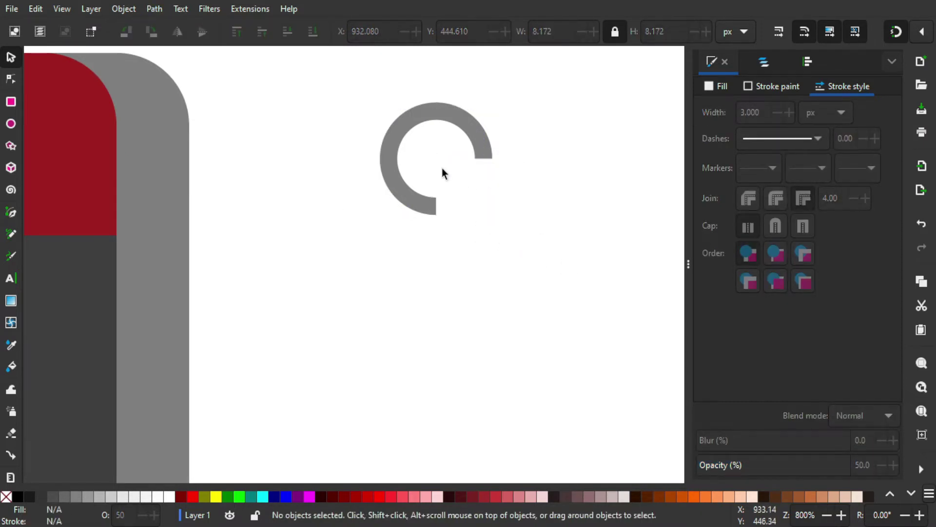
Step: Move the three-quarter ring onto the left part of the calendar header's top edge
scroll(441, 168, left, 2)
drag(582, 261, 383, 97)
drag(443, 154, 399, 113)
scroll(515, 192, left, 6)
scroll(516, 192, up, 3)
scroll(531, 203, left, 2)
scroll(504, 194, right, 1)
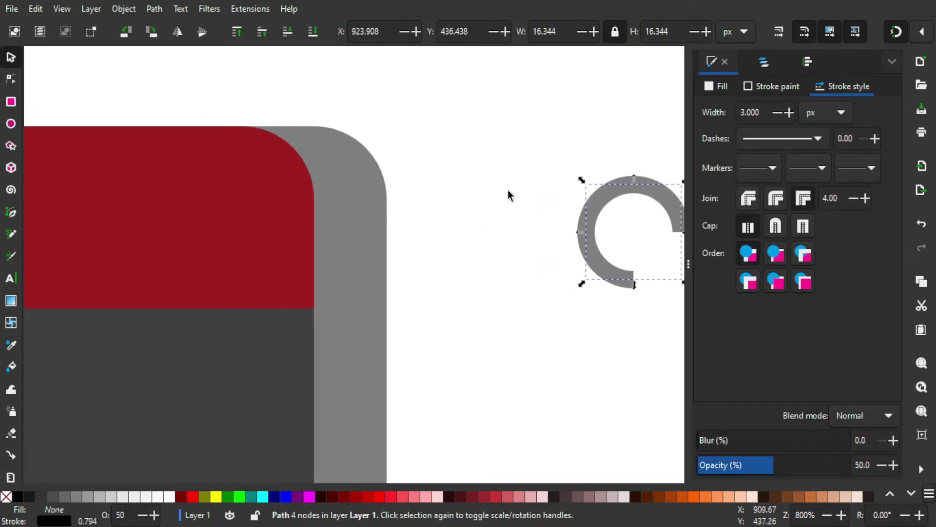
scroll(503, 194, left, 2)
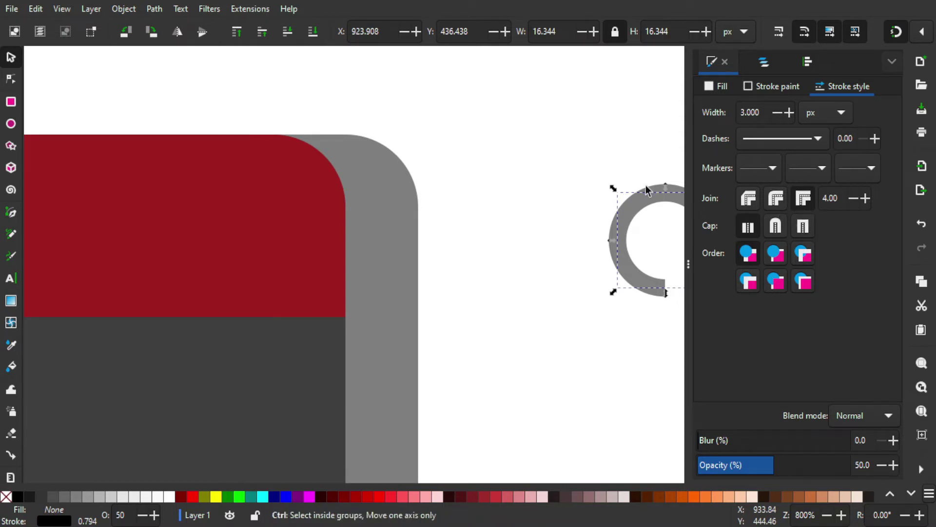
scroll(550, 199, down, 2)
drag(650, 225, 215, 157)
Step: Duplicate the three-quarter ring, place the copy to its right on the header's top edge, and deselect it
scroll(239, 156, up, 1)
drag(297, 146, 434, 141)
scroll(435, 145, down, 1)
scroll(434, 141, down, 2)
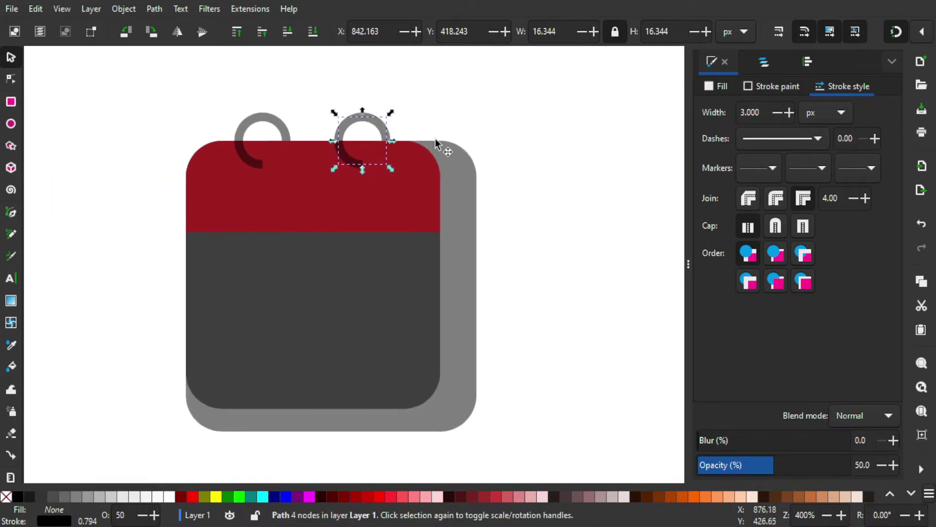
scroll(423, 137, down, 1)
drag(430, 142, 405, 164)
scroll(406, 160, up, 1)
click(437, 176)
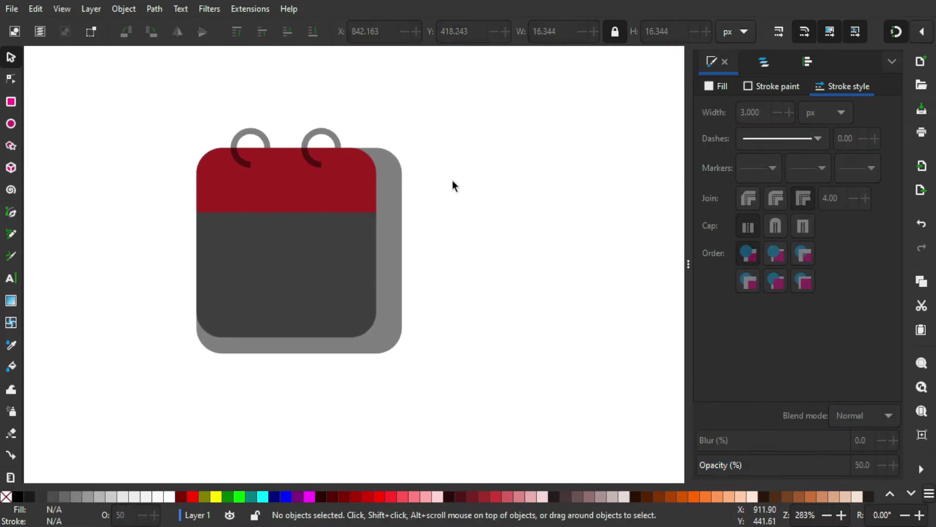
Step: Select both binder rings together, shift them slightly to the right along the header's top edge, and deselect them
scroll(440, 185, up, 1)
click(191, 126)
drag(191, 125, 176, 122)
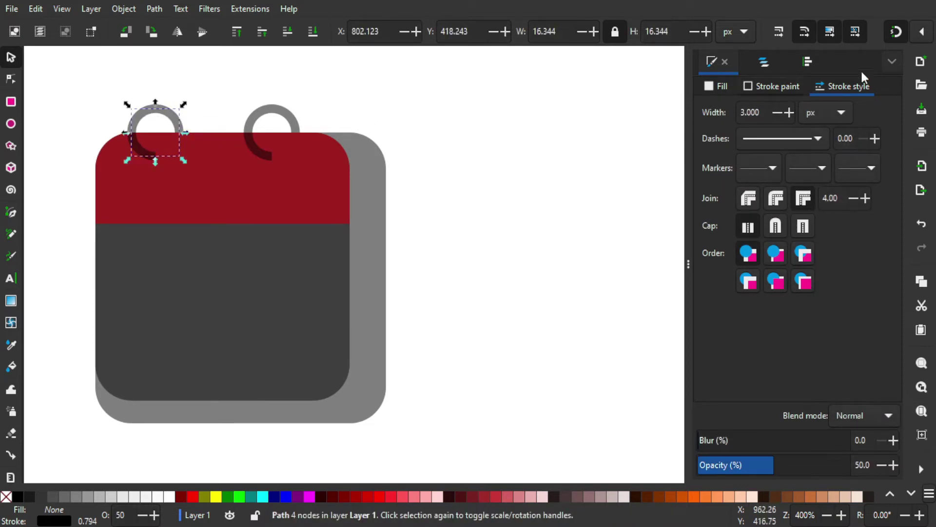
drag(490, 209, 77, 96)
drag(170, 117, 180, 118)
click(384, 167)
Step: Enlarge the right binder ring proportionally about its centre to about 18.7 px wide
scroll(301, 146, down, 1)
drag(241, 173, 268, 188)
scroll(268, 189, up, 1)
click(314, 146)
click(477, 166)
scroll(296, 162, up, 1)
click(315, 154)
drag(308, 163, 304, 168)
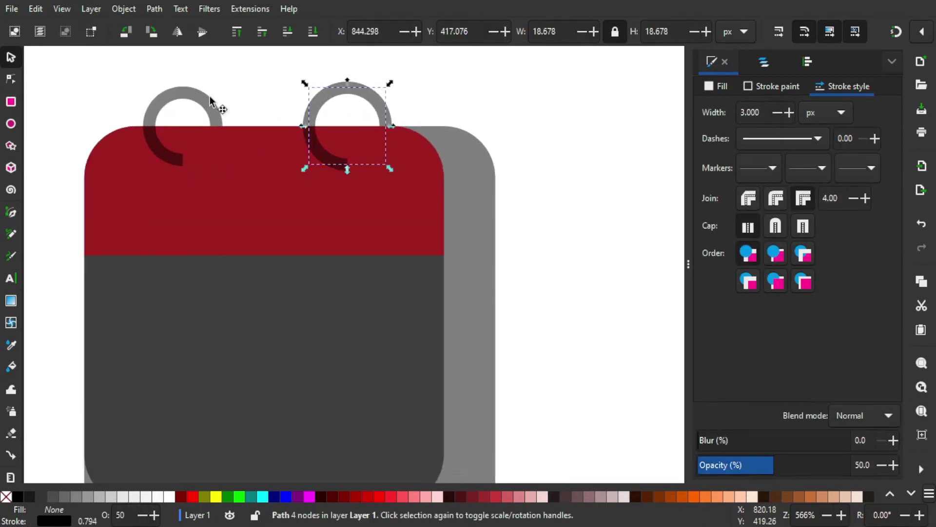
Step: Delete the smaller left ring and replace it with a duplicate of the enlarged ring on the header's top edge
click(211, 96)
key(Delete)
drag(378, 117, 213, 120)
key(ctrl+d)
Step: Select both enlarged rings, nudge them together into position on the header's top edge, and deselect them
scroll(217, 117, down, 1)
click(432, 163)
drag(463, 188, 161, 97)
drag(177, 109, 180, 109)
scroll(184, 113, down, 1)
click(377, 130)
drag(260, 157, 281, 165)
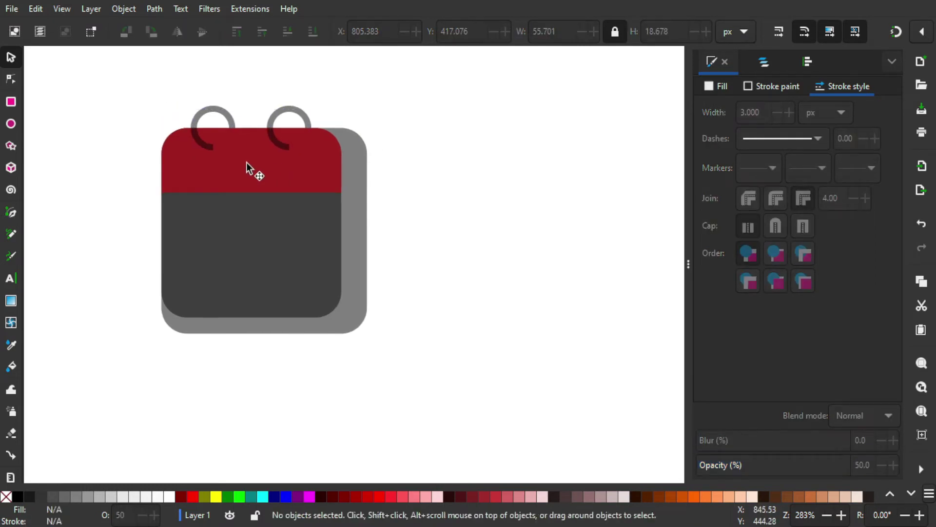
Step: Draw a circle about 8 px across on the red header near the left ring's end, filled black with no stroke
scroll(235, 162, up, 1)
drag(221, 150, 232, 165)
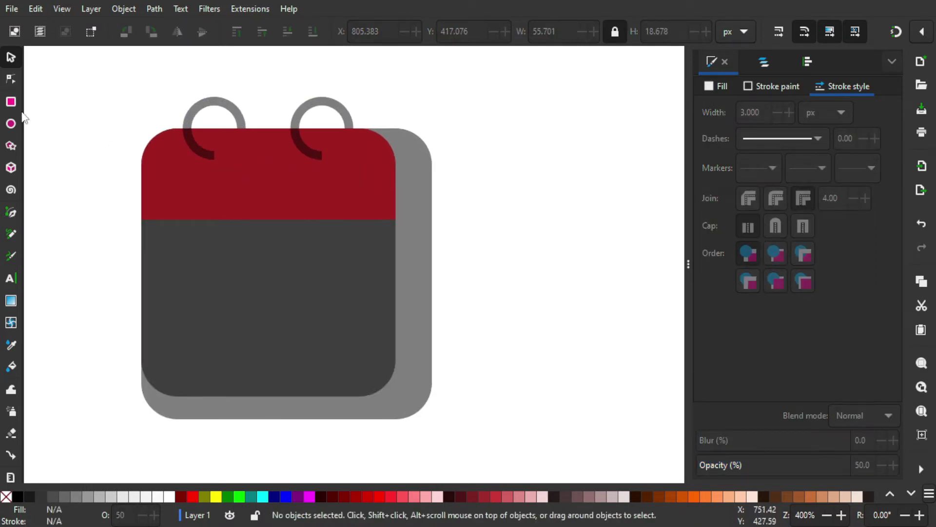
click(11, 124)
scroll(240, 159, up, 2)
drag(214, 161, 254, 195)
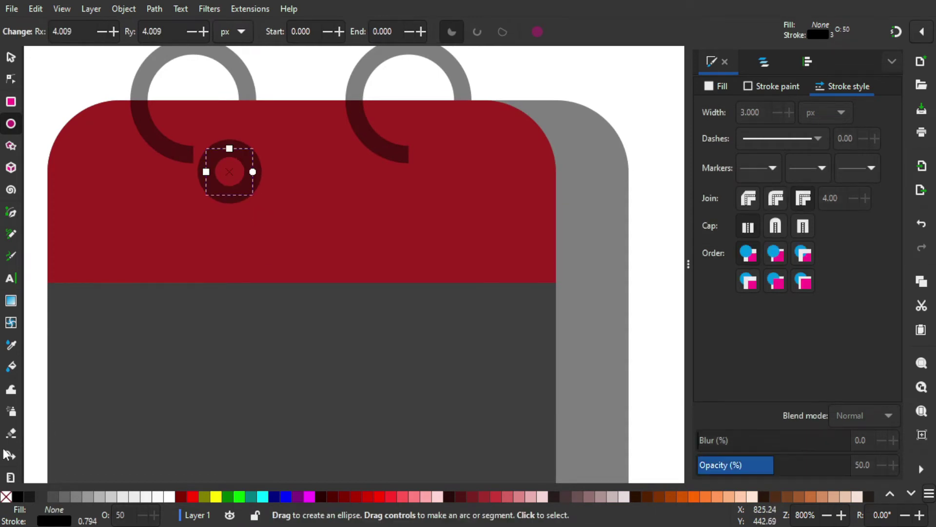
click(19, 498)
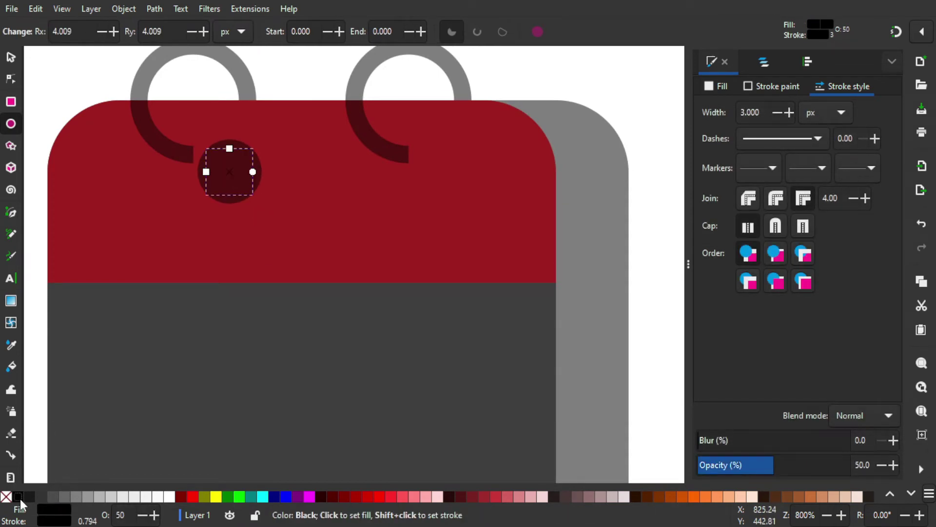
shift+click(14, 497)
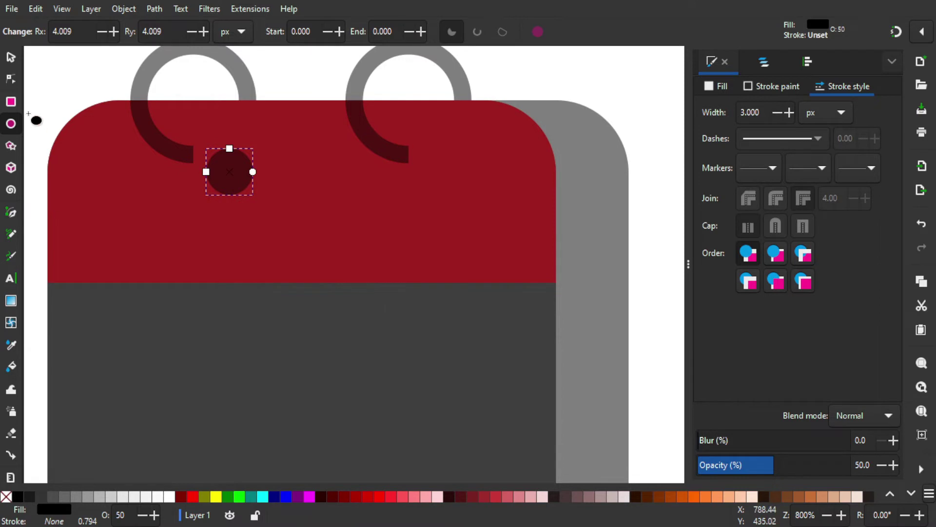
Step: Resize the small black circle to 10 px wide and high with proportions locked
click(11, 57)
click(556, 30)
text(10)
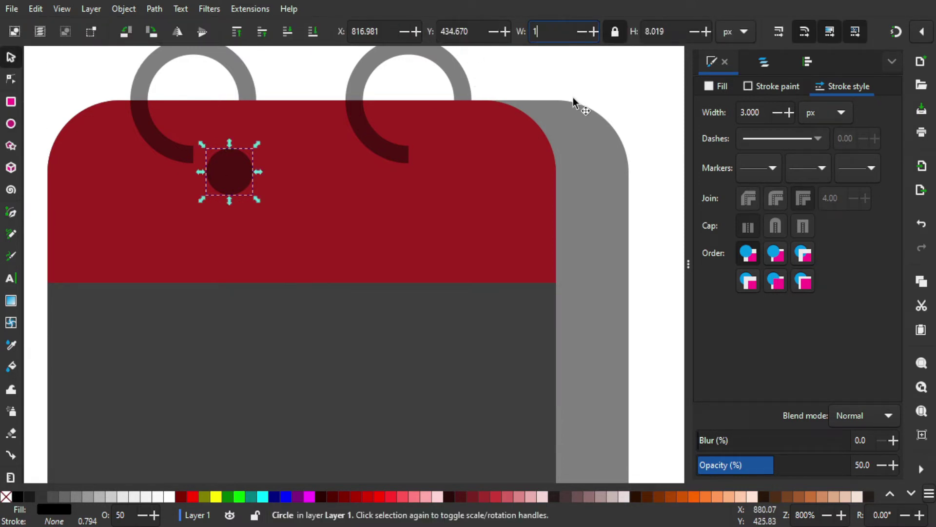
key(Return)
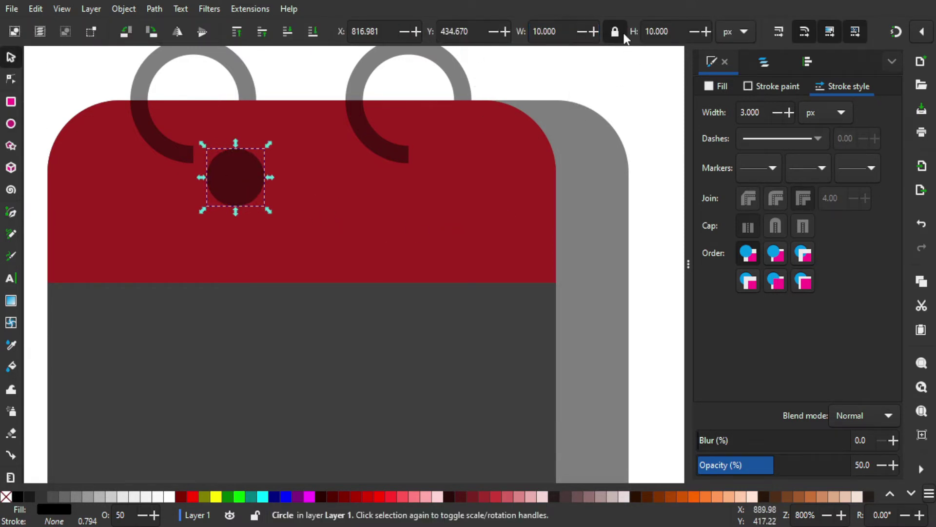
Step: Centre the small circle on the left ring's lower end and place a duplicate centred on the right ring's lower end
drag(227, 167, 429, 156)
click(897, 27)
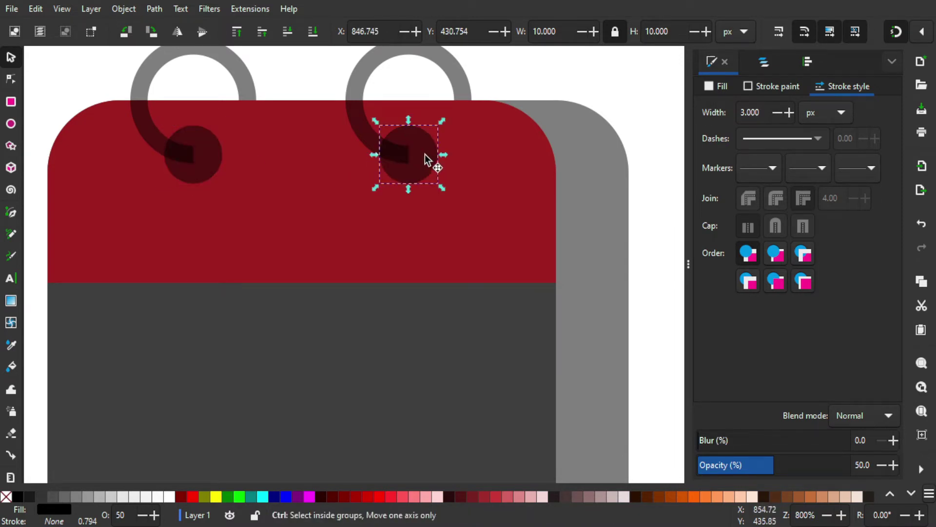
click(506, 86)
Step: Select both three-quarter rings and convert their strokes to paths with Stroke to Path
scroll(490, 85, down, 2)
drag(501, 118, 535, 193)
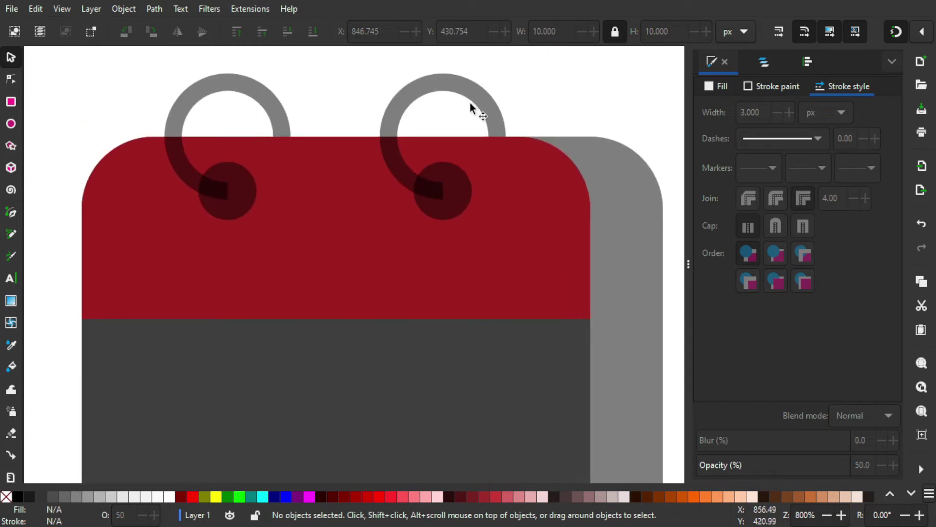
click(473, 100)
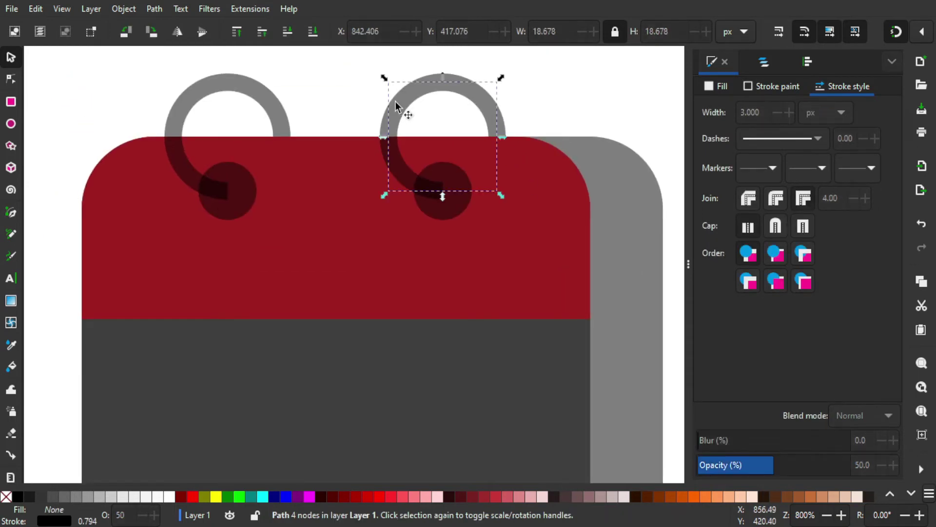
shift+click(277, 96)
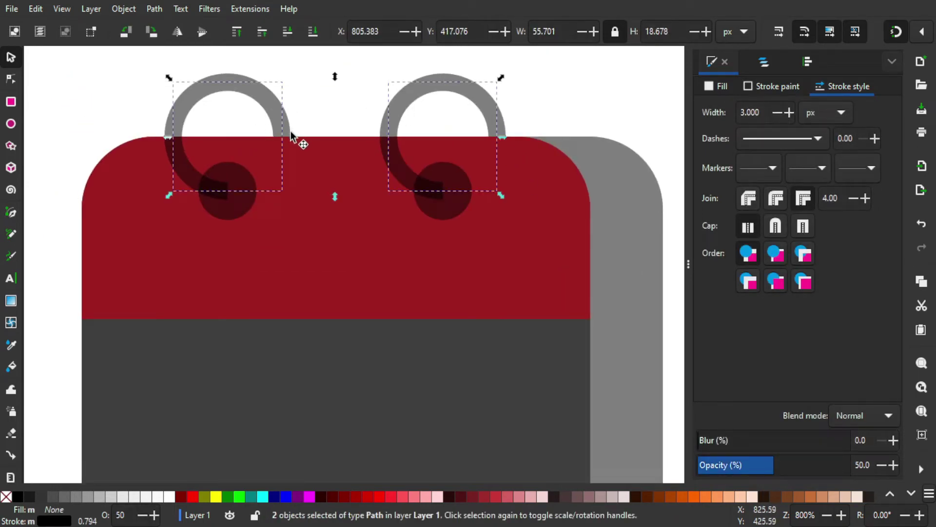
click(153, 9)
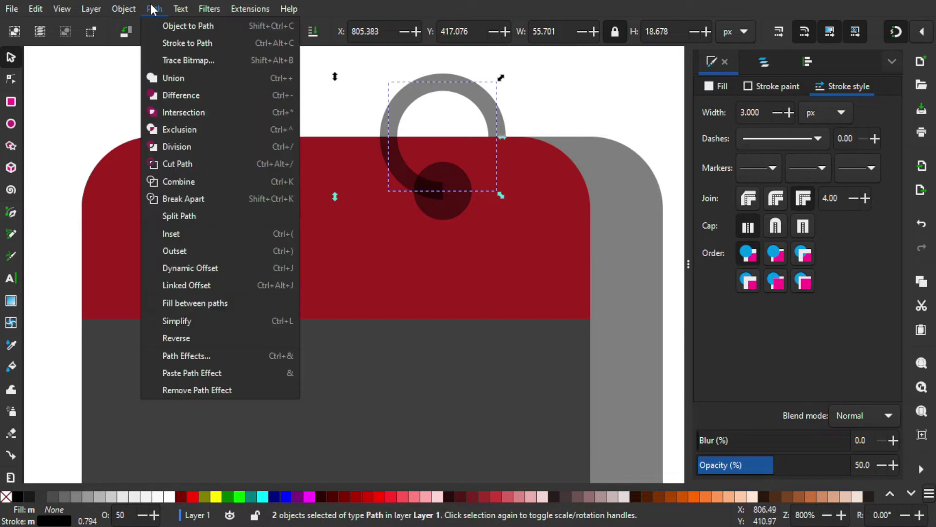
click(190, 43)
Step: Merge the two rings and their end circles with Union, deselect the result, and save the document
scroll(408, 139, down, 1)
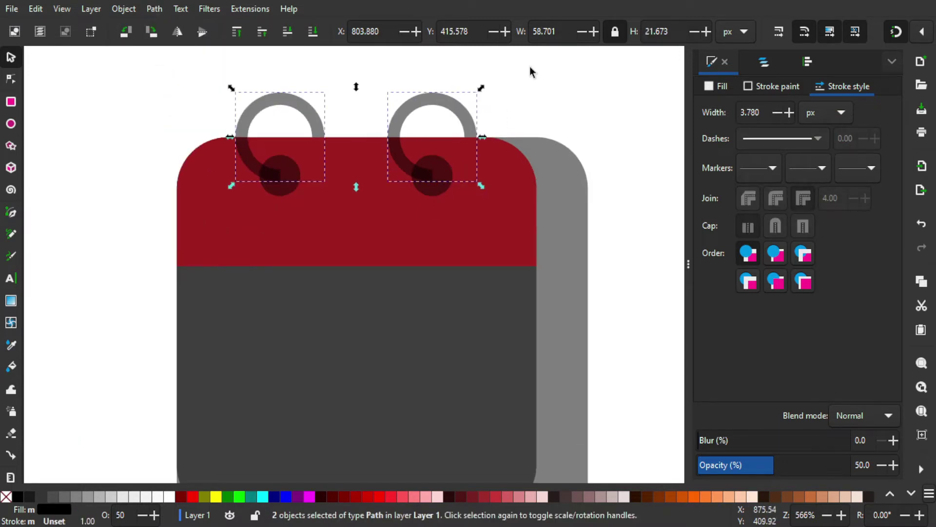
drag(538, 84, 197, 231)
click(153, 9)
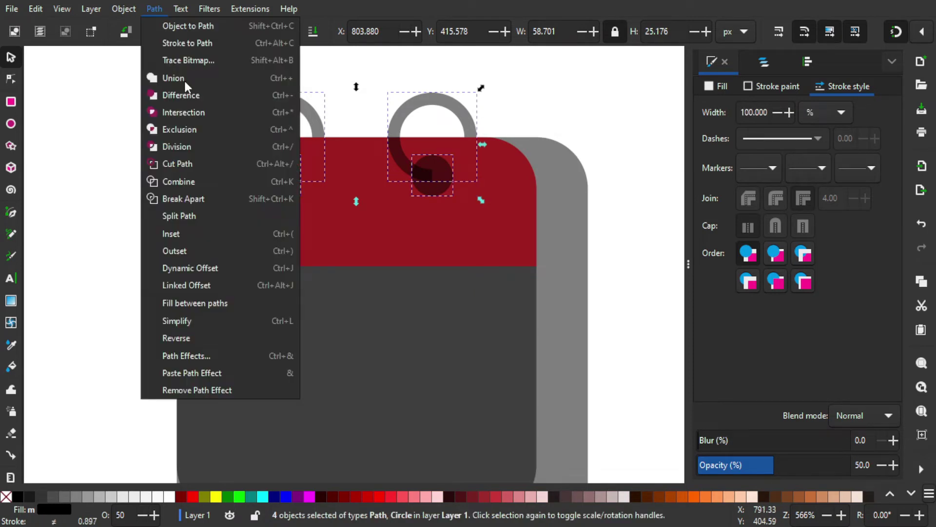
click(184, 81)
scroll(311, 149, down, 1)
click(525, 183)
key(ctrl+s)
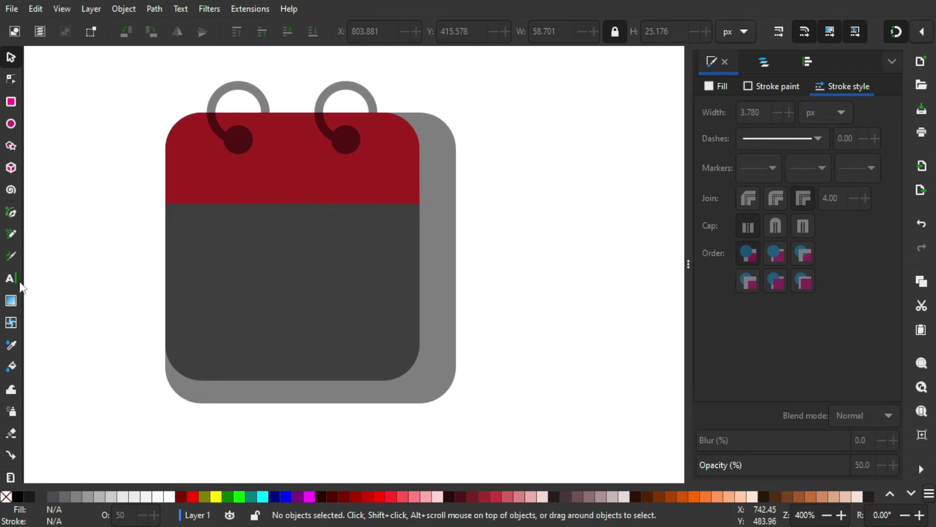
Step: Draw a circle in the lower part of the calendar body and set its size to 25 px
click(11, 123)
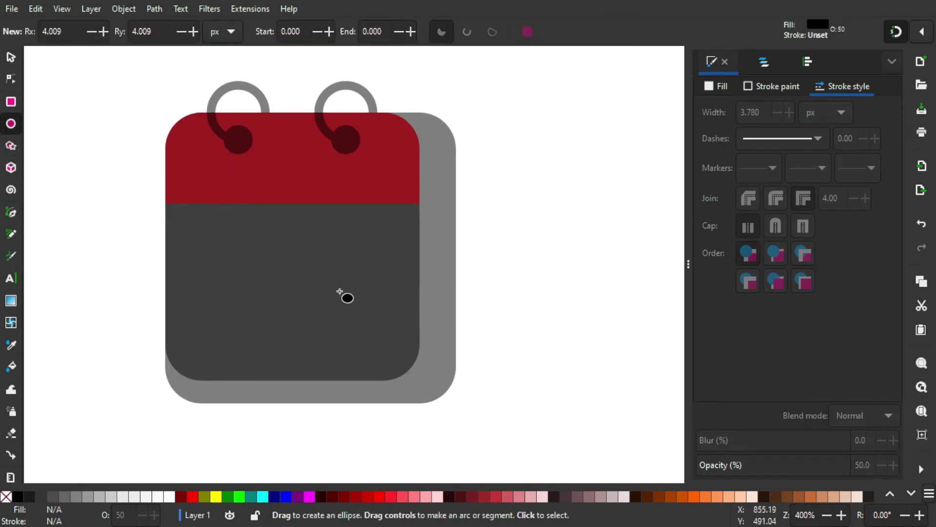
drag(317, 303, 349, 333)
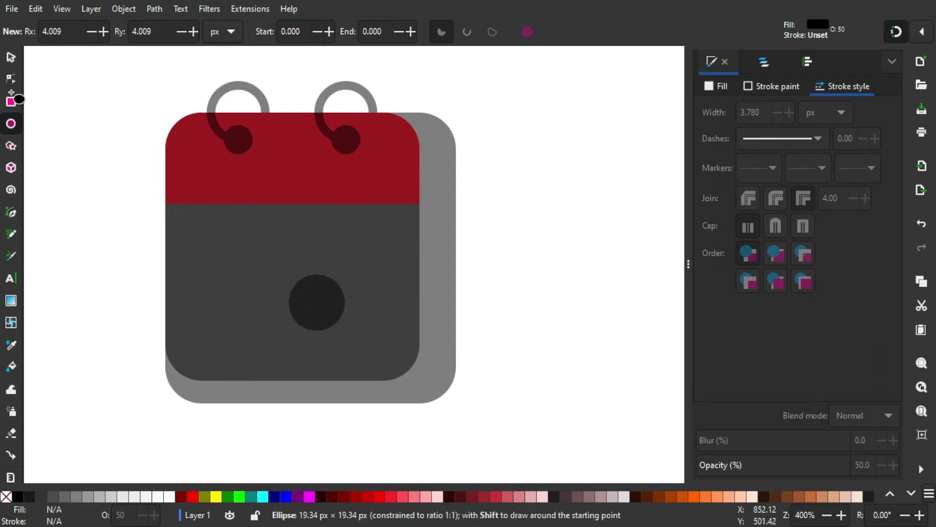
click(11, 59)
triple_click(550, 31)
text(25)
key(Return)
Step: Align the 25 px circle to the right and bottom edges of the calendar body, relative to the last selected object
scroll(446, 292, down, 4)
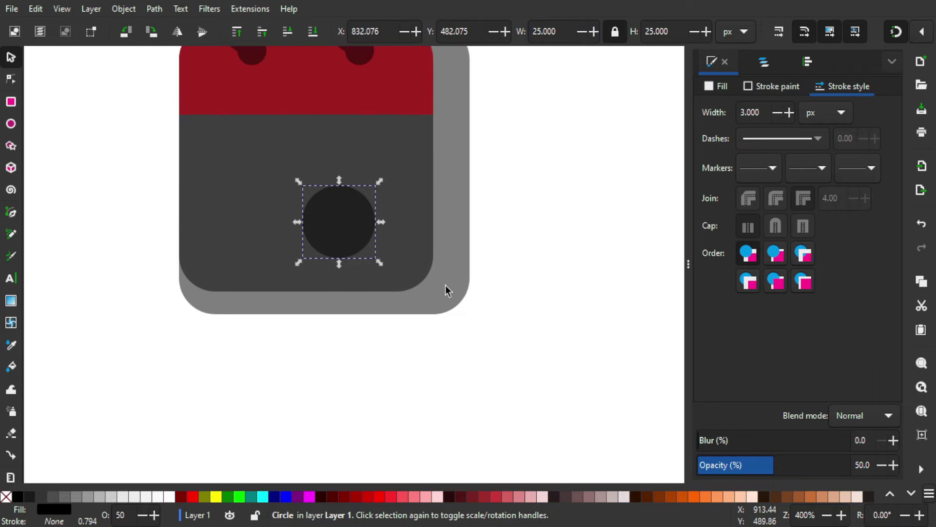
shift+click(429, 154)
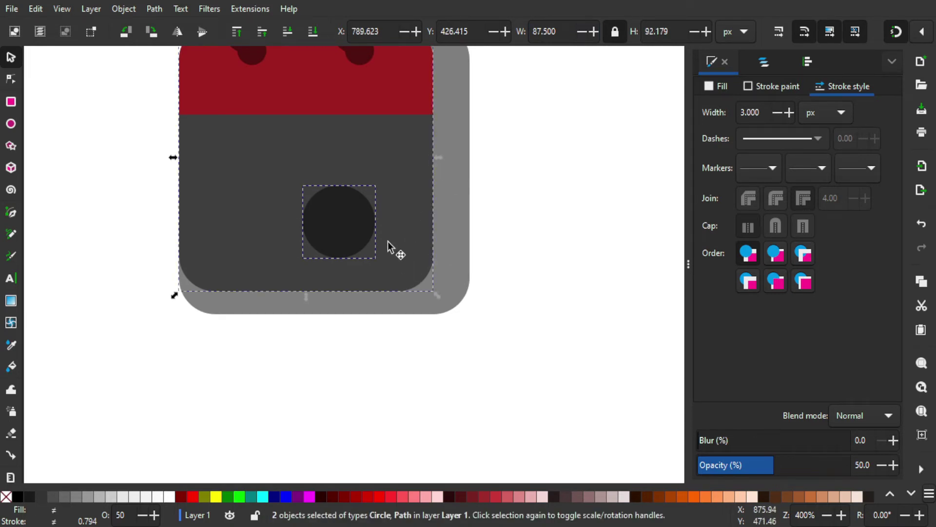
scroll(550, 253, up, 2)
scroll(550, 253, right, 1)
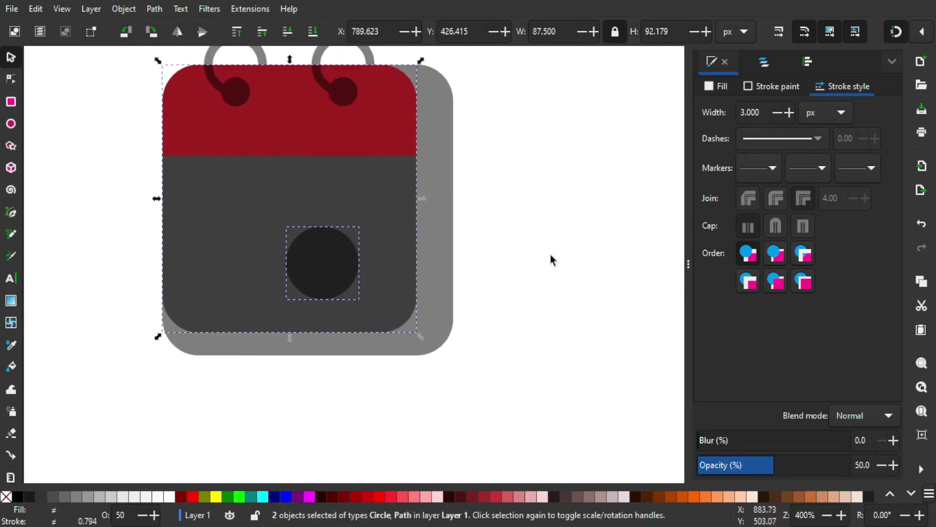
click(809, 60)
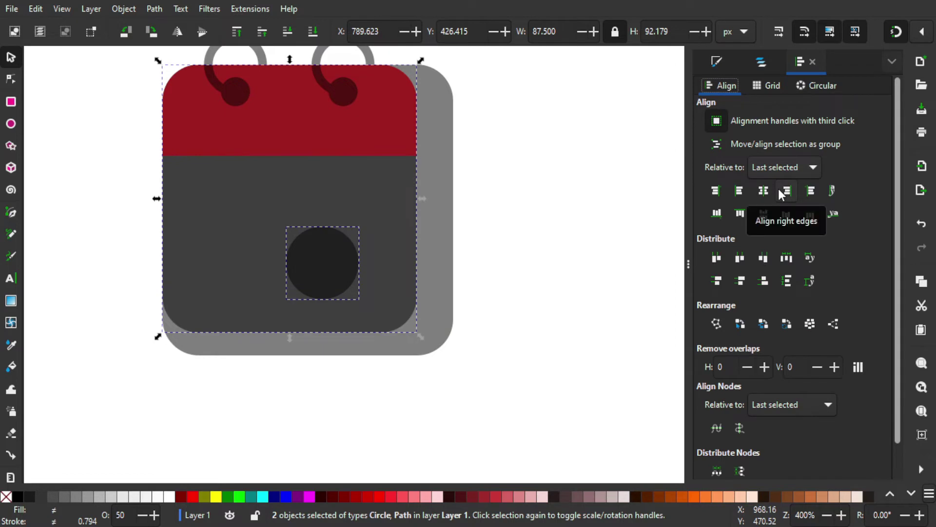
click(778, 190)
click(785, 219)
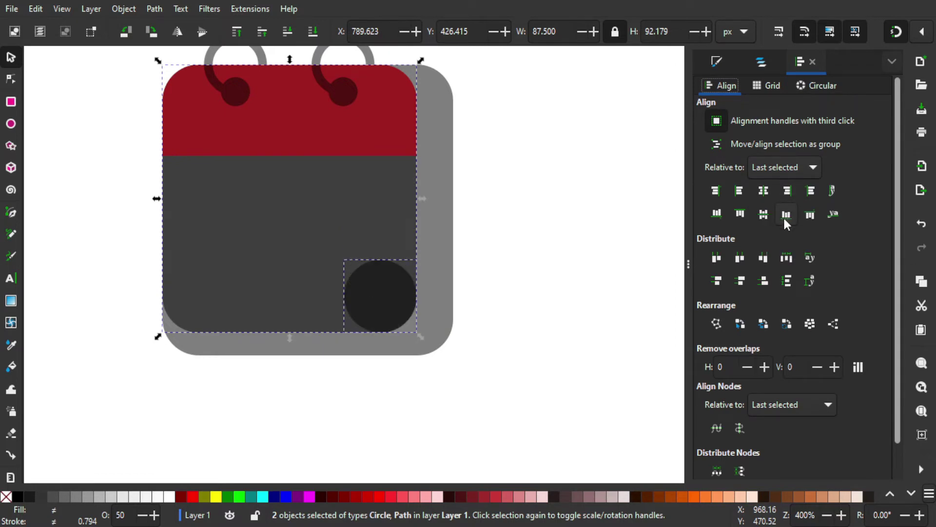
click(588, 249)
Step: Draw a closed straight-sided path around the circle's upper half, with its base along the circle's horizontal diameter
drag(401, 288, 384, 276)
scroll(384, 275, up, 1)
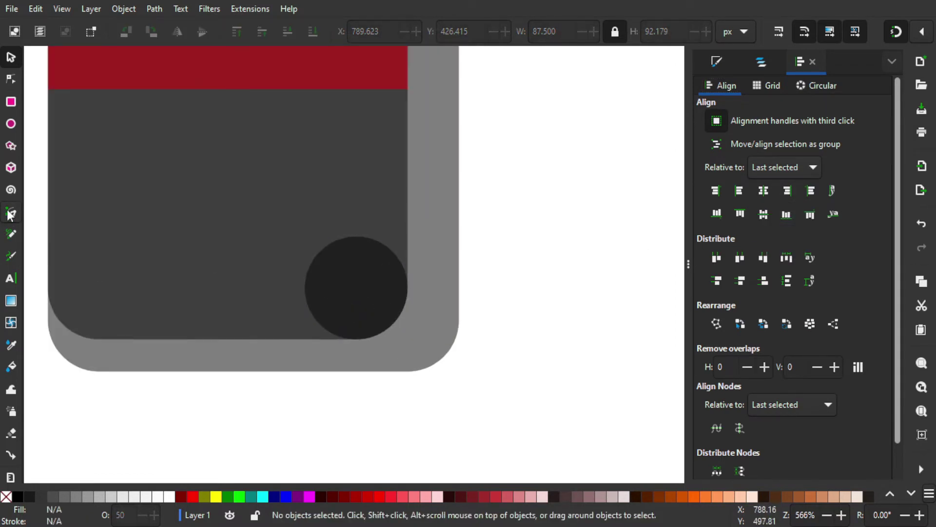
scroll(282, 274, up, 2)
key(b)
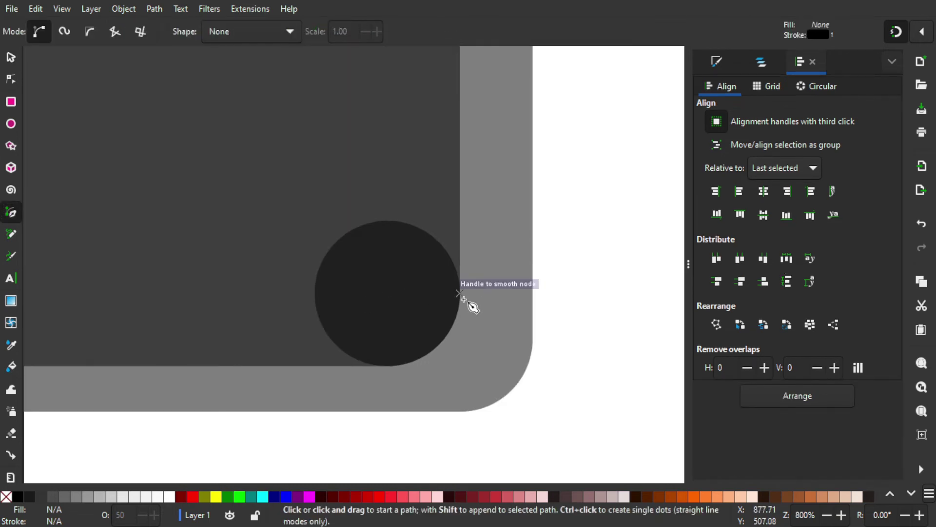
click(464, 299)
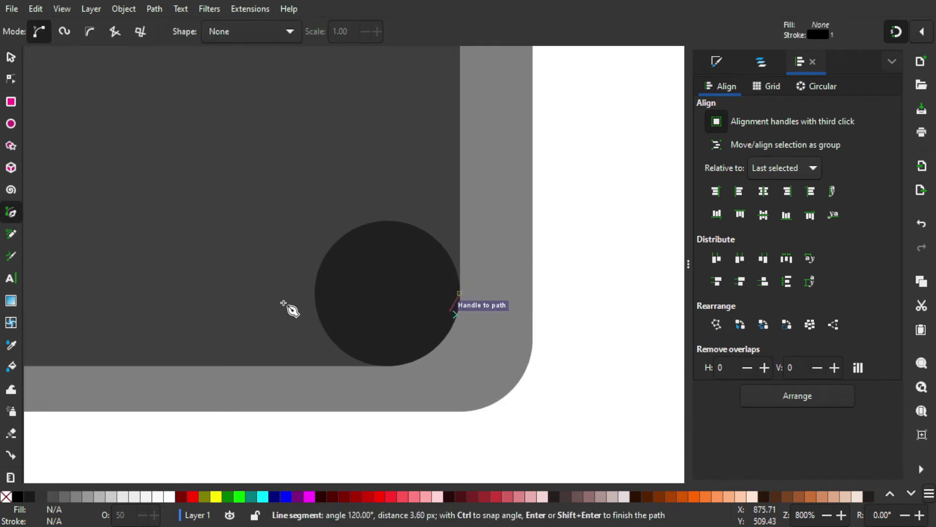
click(316, 294)
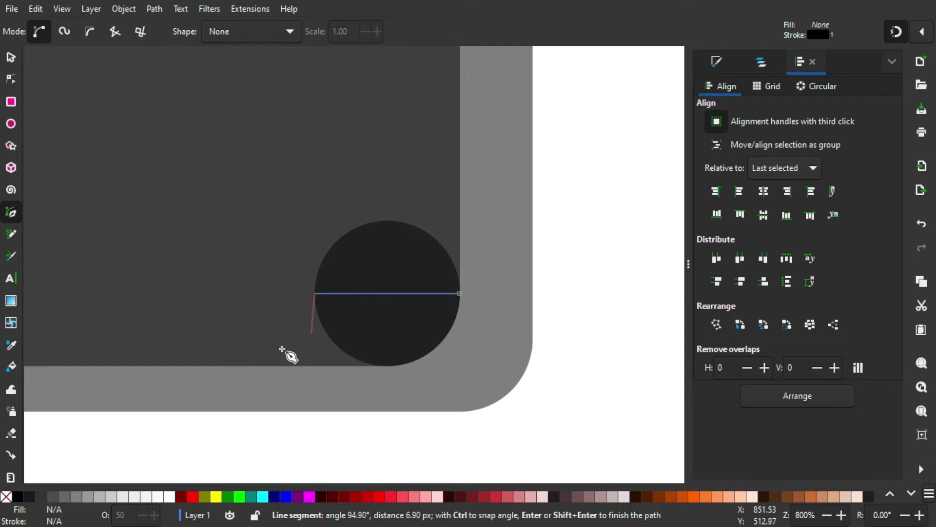
click(251, 213)
click(337, 146)
click(460, 179)
click(496, 224)
click(460, 294)
Step: Subtract the closed path from the circle with Difference, leaving only the circle's lower half
click(11, 59)
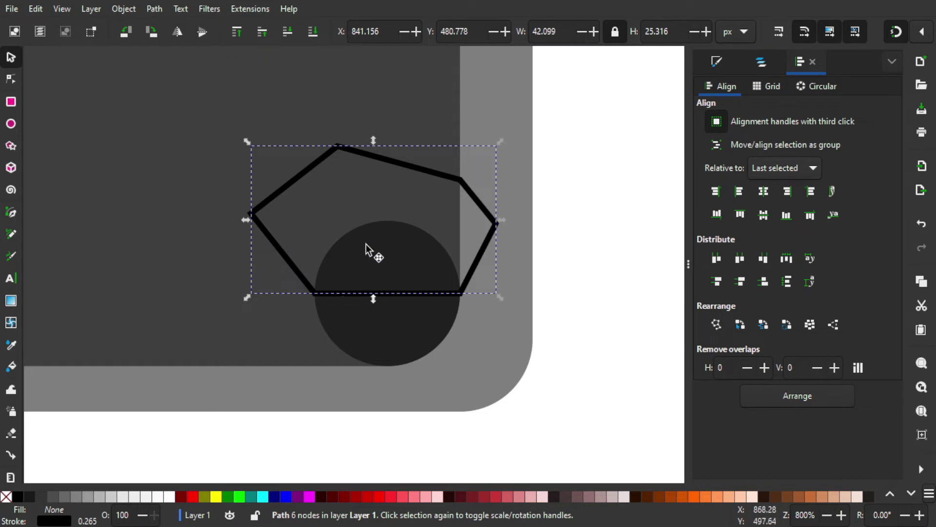
key(shift)
shift+click(366, 268)
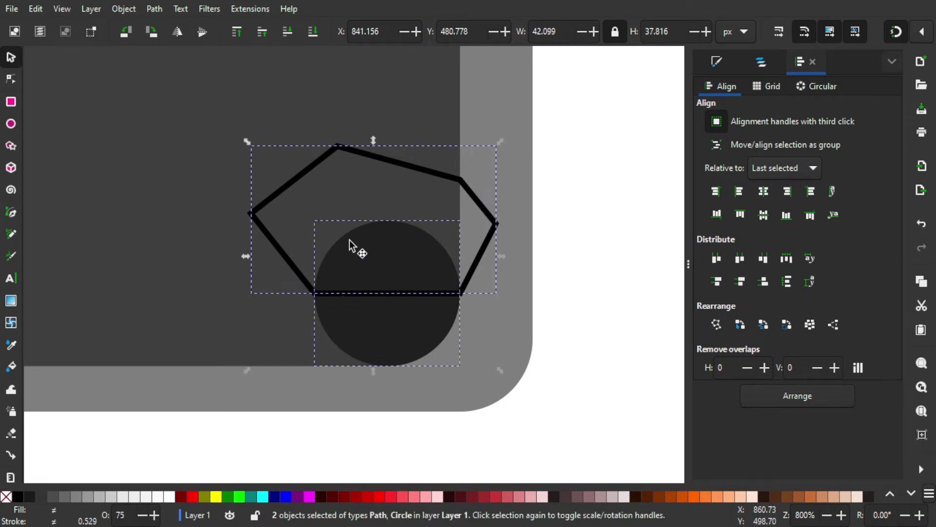
click(154, 9)
click(198, 109)
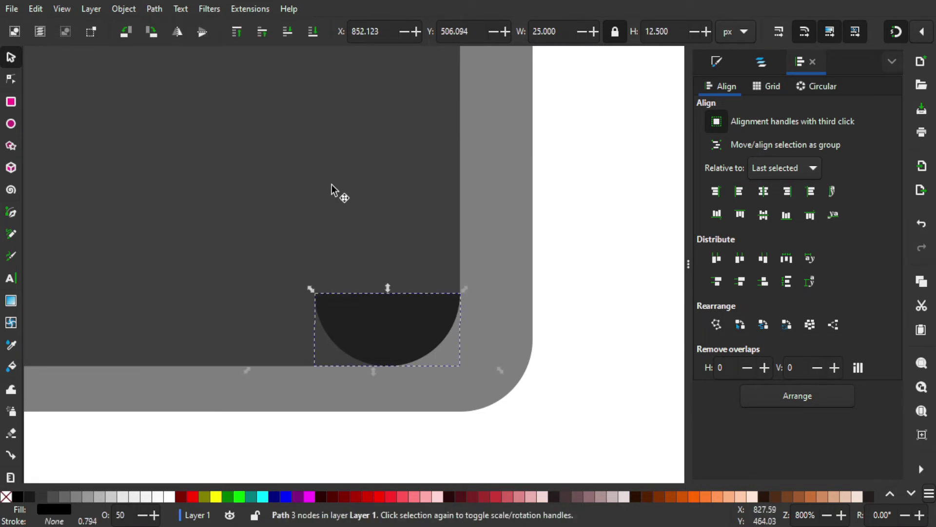
Step: Duplicate the half circle, move the copy level onto the body's lower-left corner so it straddles the left edge, and save the document
ctrl+scroll(371, 231, down, 2)
ctrl+scroll(371, 272, up, 1)
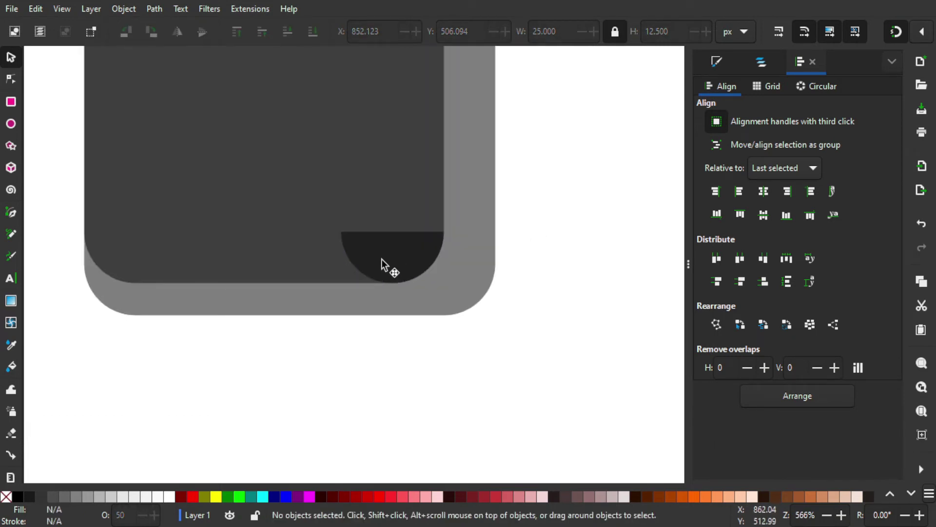
key(ctrl+d)
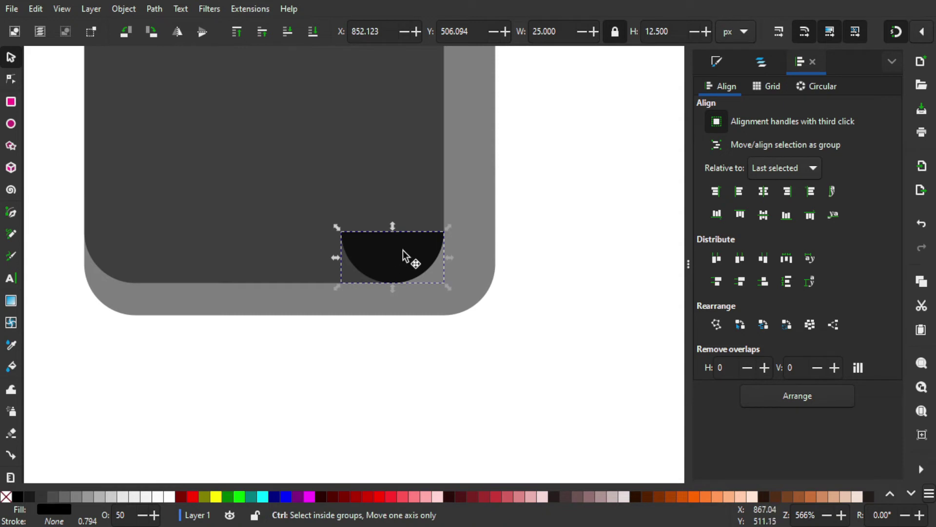
drag(409, 255, 98, 237)
click(143, 351)
key(ctrl+s)
Step: Draw a closed straight-sided path from the left half circle's outer corner along the body's bottom edge to the right half circle's midline
drag(212, 265, 283, 300)
click(12, 215)
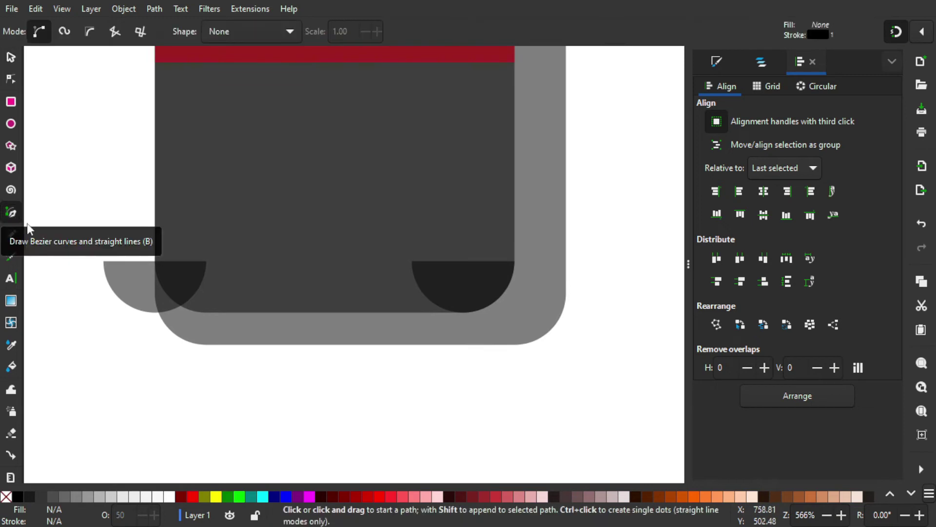
click(103, 260)
click(159, 310)
click(463, 312)
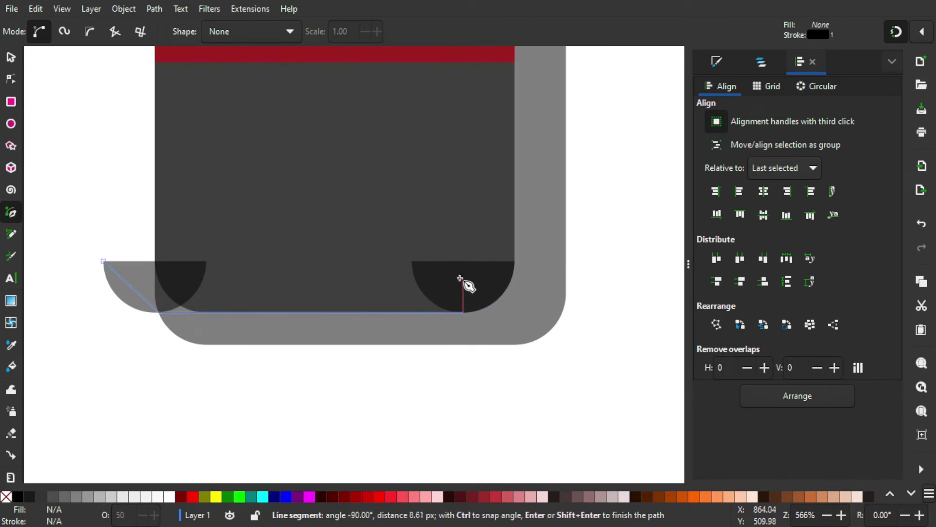
click(463, 261)
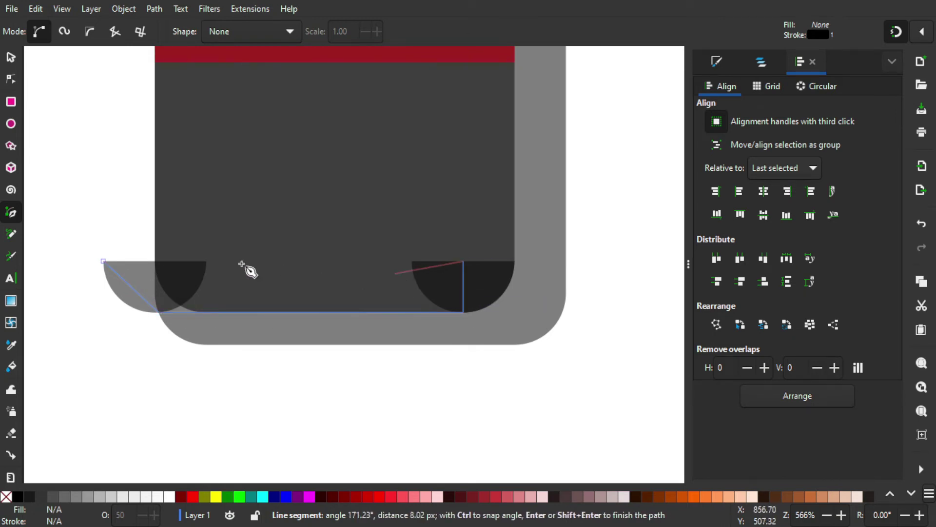
click(103, 260)
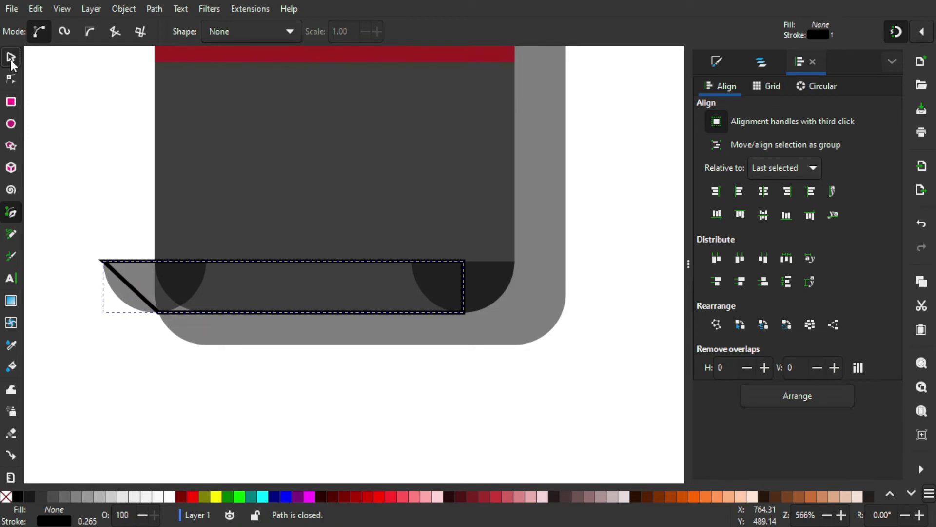
Step: Try to subtract the right half circle from the newly drawn path with Difference
click(10, 58)
click(507, 271)
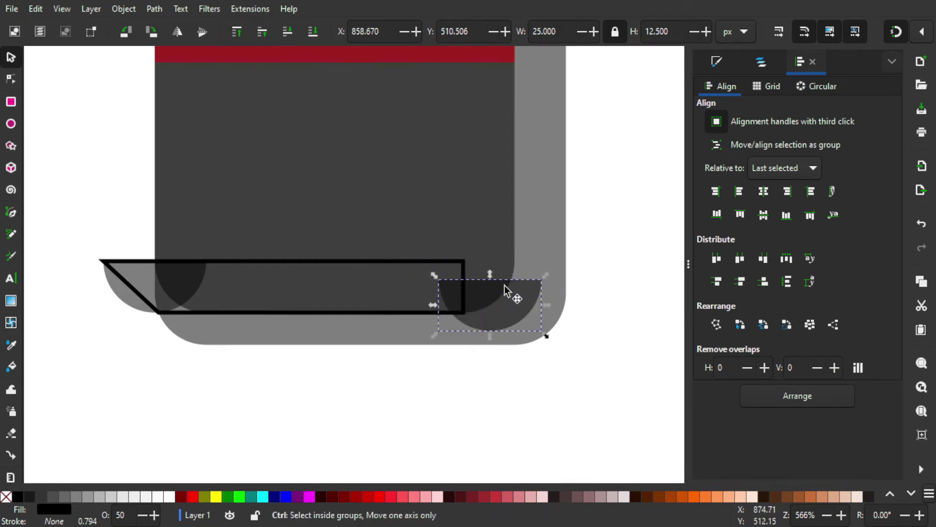
shift+click(143, 280)
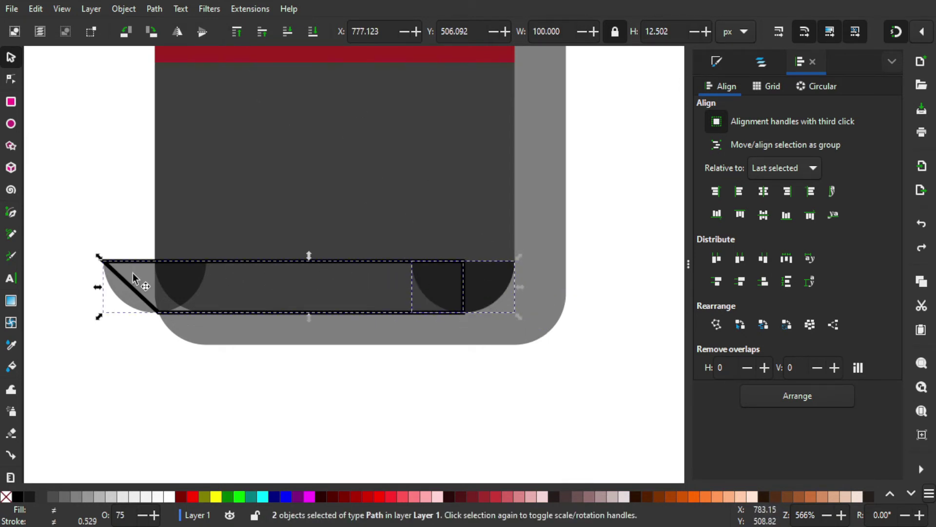
click(160, 7)
click(192, 91)
click(524, 375)
scroll(455, 286, up, 1)
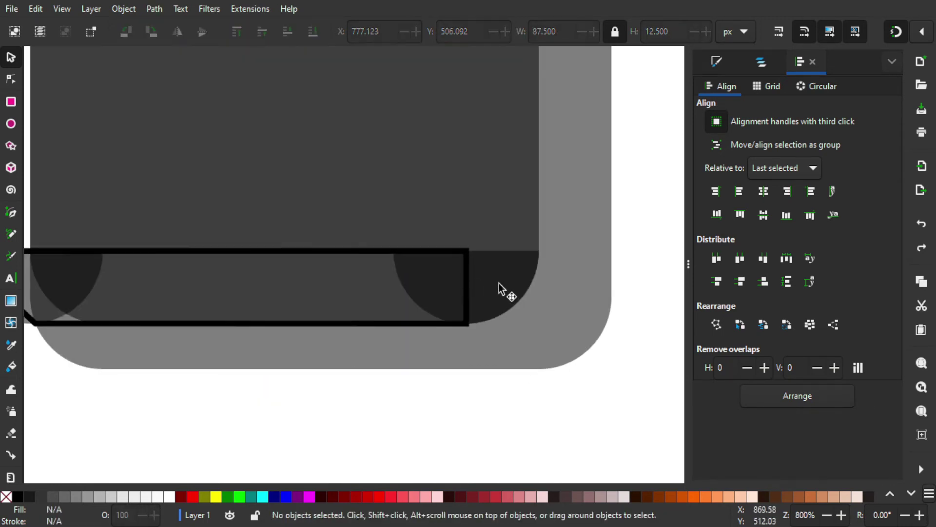
Step: Select the drawn path's two upper nodes and snap them level with the right half circle's flat edge
click(472, 284)
click(353, 248)
drag(305, 241, 383, 235)
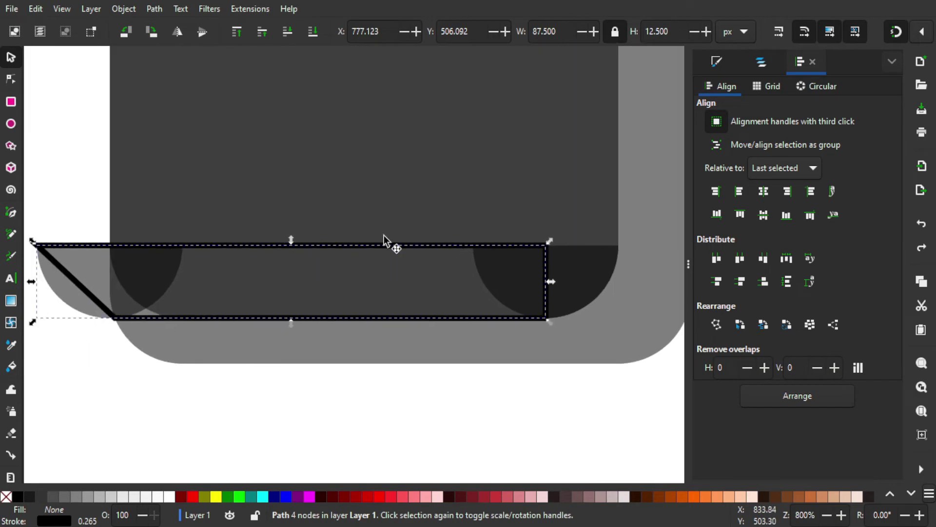
click(11, 81)
scroll(146, 204, left, 2)
drag(59, 204, 655, 273)
click(612, 240)
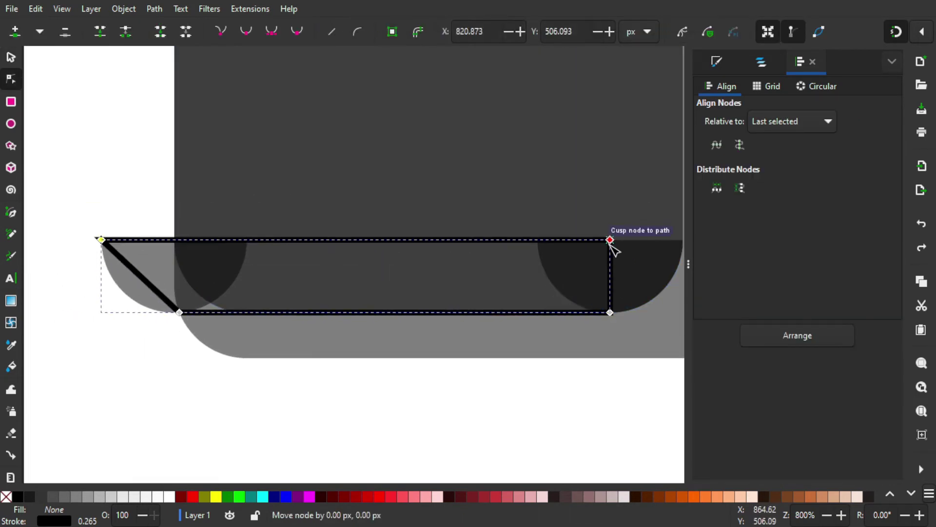
Step: Subtract the right half circle from the drawn path with Difference, giving the strip a concave right end
click(11, 57)
click(560, 284)
shift+click(400, 238)
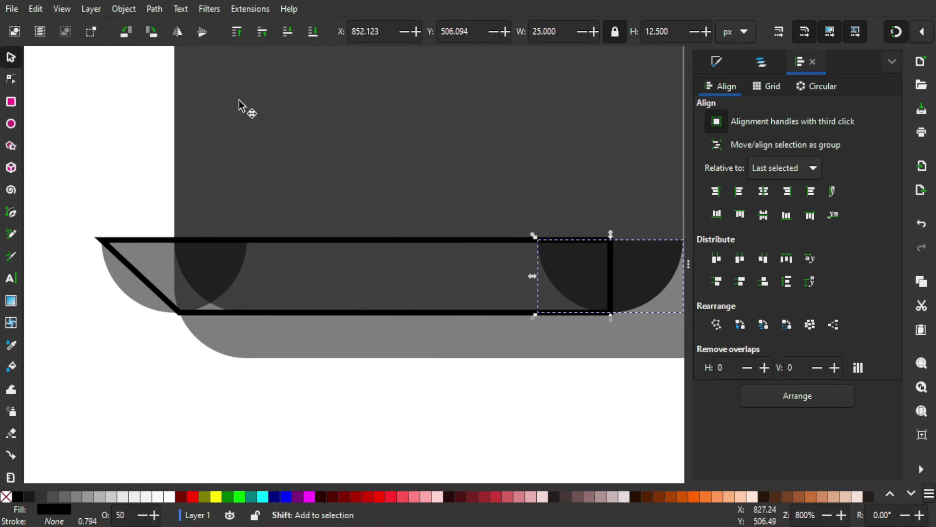
click(149, 8)
click(187, 96)
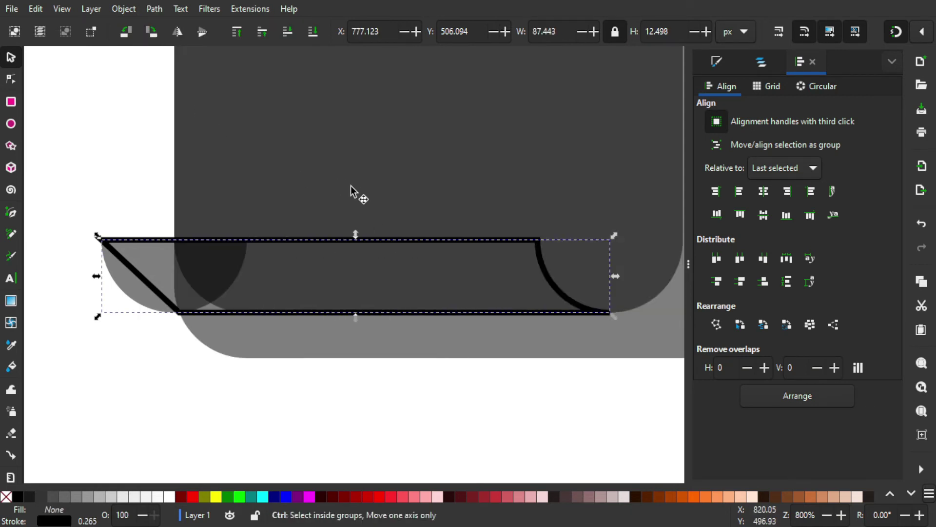
Step: Merge the strip with the left half circle into one curl shape using Union, and save the document
ctrl+scroll(350, 185, down, 1)
click(466, 345)
drag(581, 342, 111, 179)
click(155, 9)
click(187, 92)
ctrl+scroll(198, 156, down, 1)
scroll(326, 243, up, 3)
drag(326, 242, 321, 270)
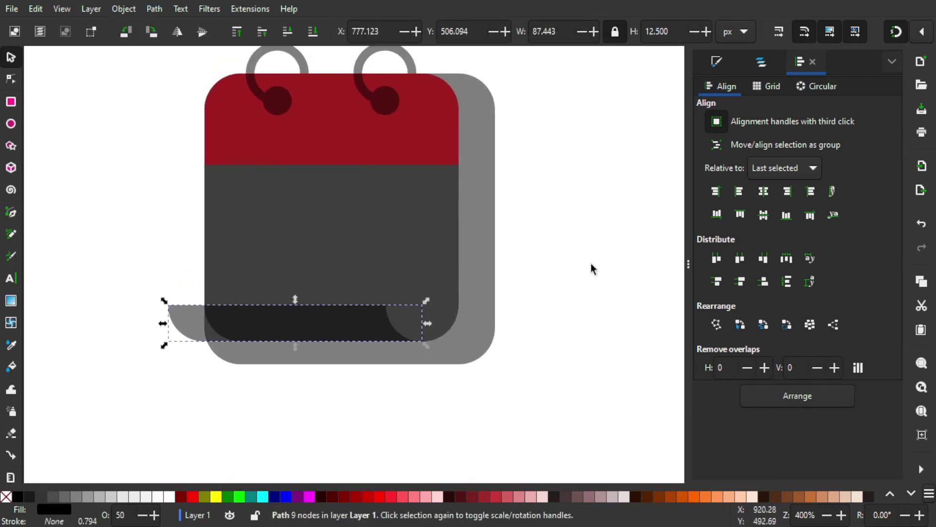
click(589, 262)
drag(579, 259, 562, 259)
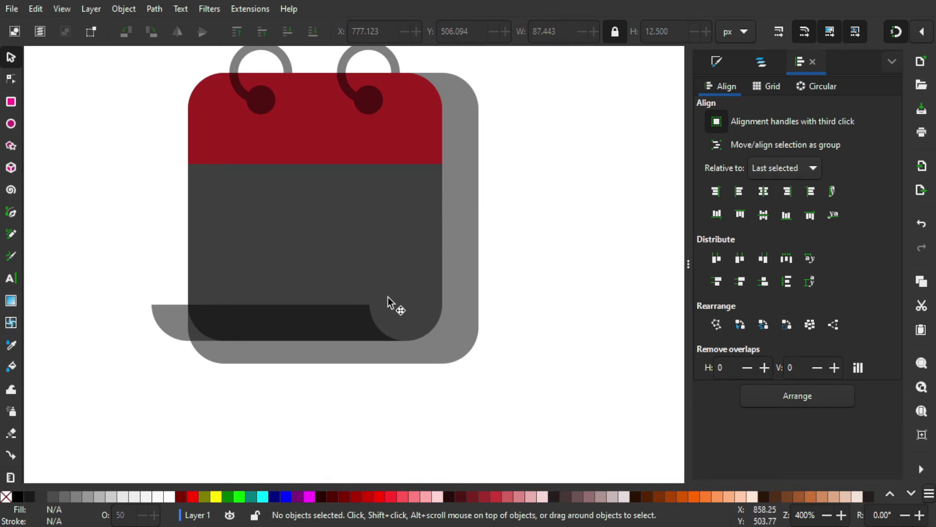
scroll(409, 295, up, 2)
key(ctrl+s)
Step: Select all the calendar shapes together and set their opacity to 100%
scroll(410, 286, up, 1)
drag(426, 303, 404, 281)
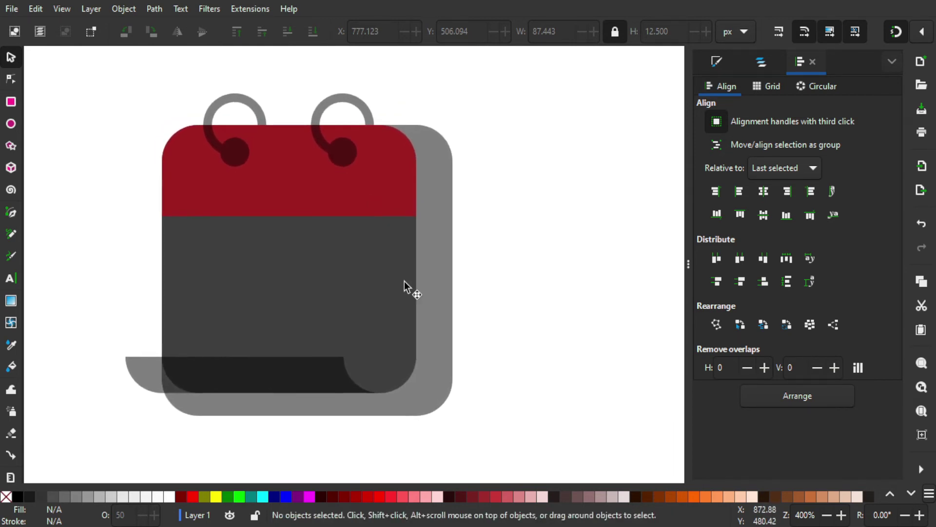
scroll(429, 302, down, 1)
scroll(429, 303, left, 1)
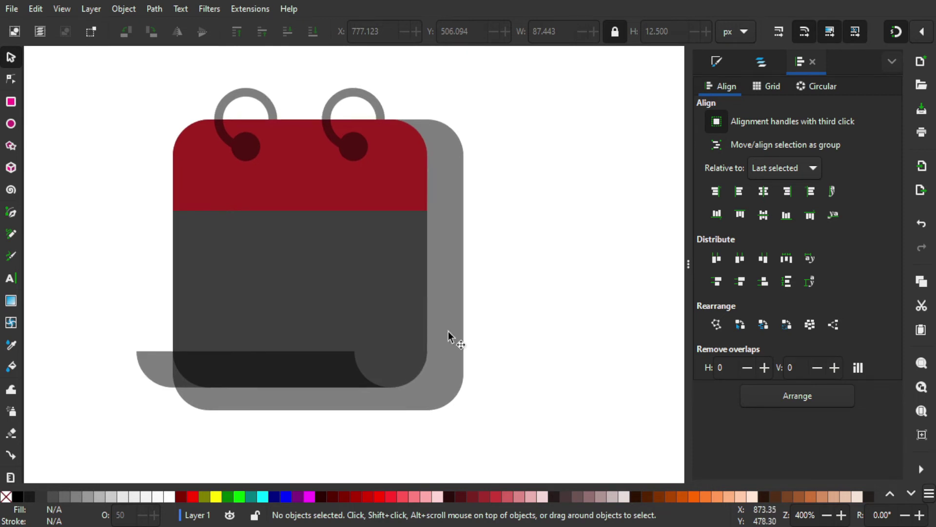
drag(537, 444, 69, 73)
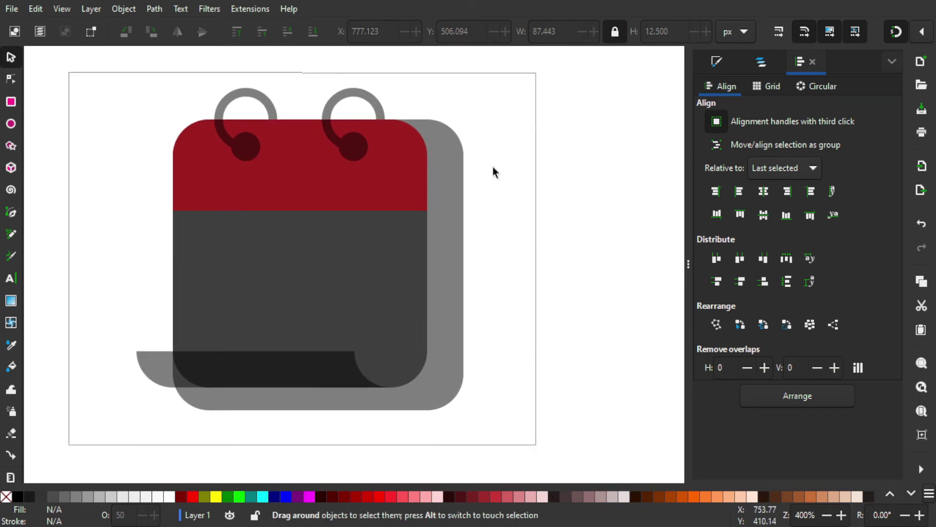
click(717, 63)
drag(749, 469, 933, 462)
click(611, 252)
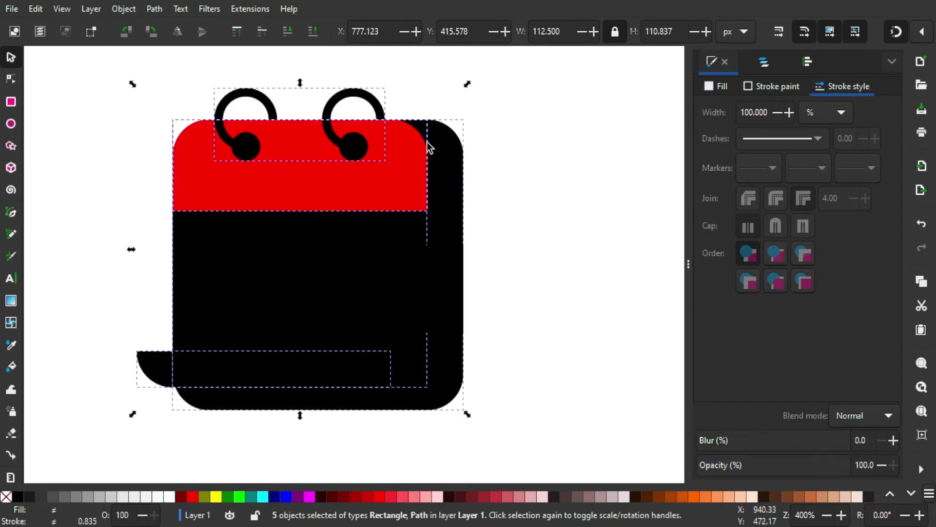
Step: Fill the back rectangle with blue and the bottom curl shape with aqua (#00FFFF)
click(446, 140)
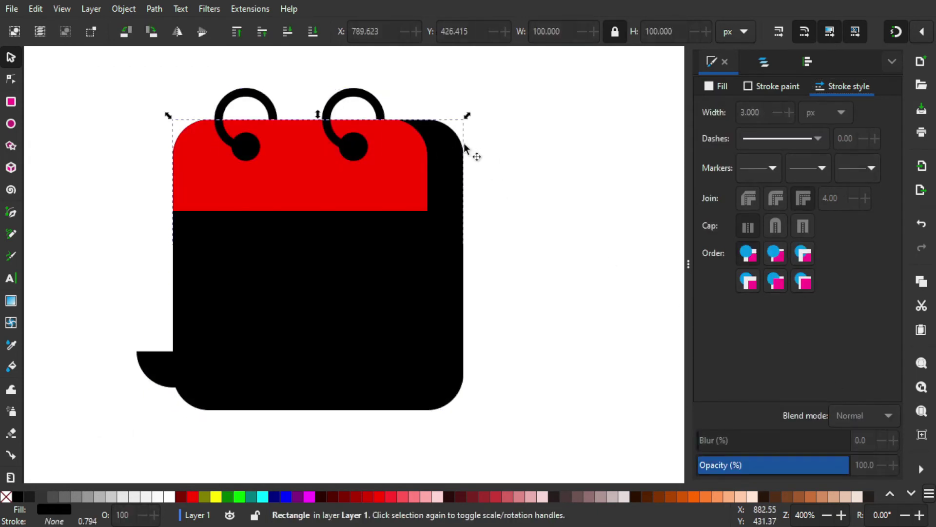
click(287, 496)
click(348, 384)
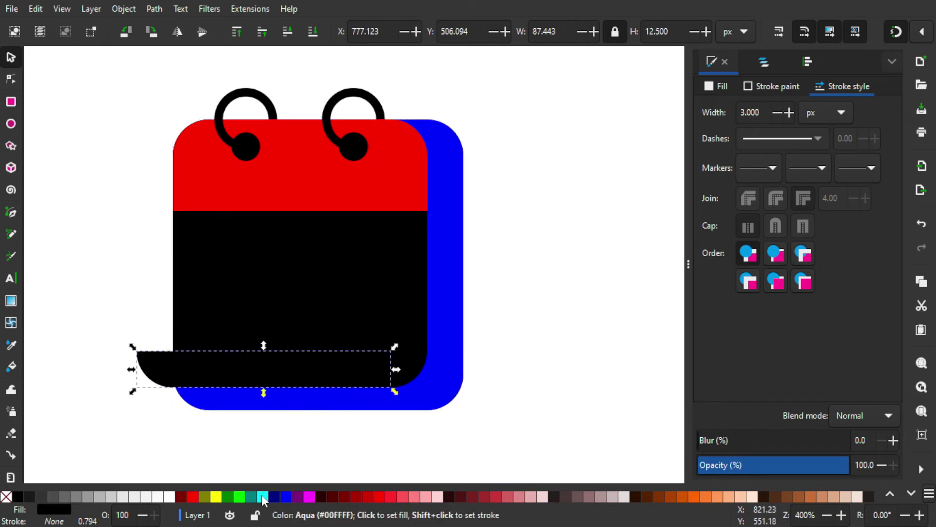
click(265, 496)
key(Escape)
Step: Recolor the back rectangle medium gray and the bottom curl shape a lighter gray
drag(443, 317, 426, 321)
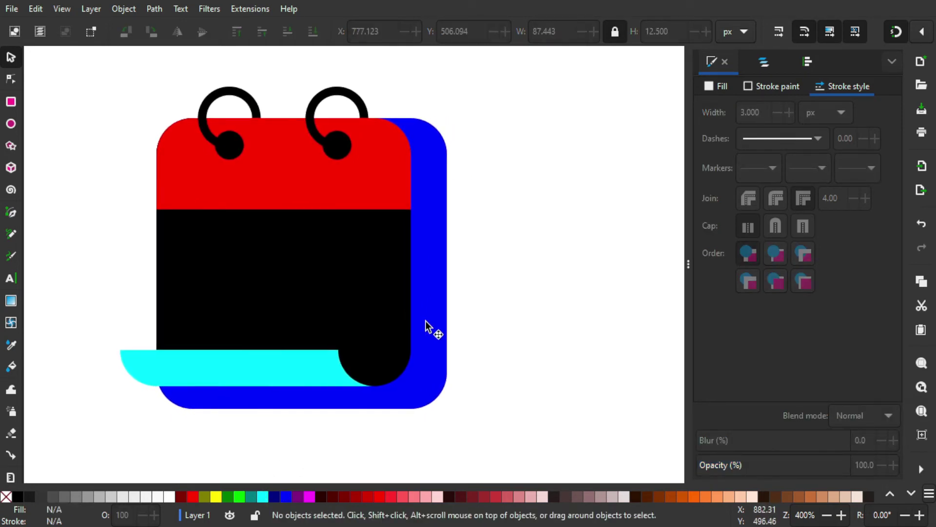
click(436, 316)
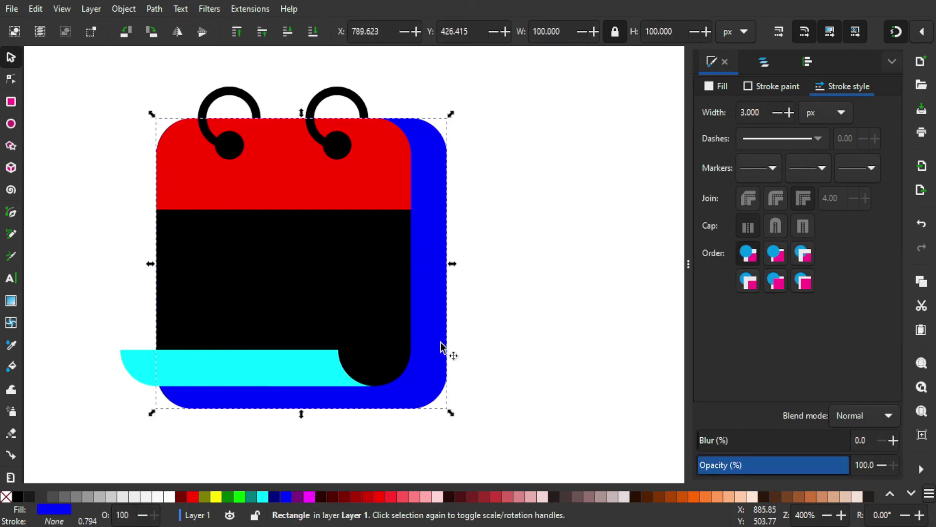
click(110, 497)
click(206, 371)
drag(254, 370, 161, 409)
key(ctrl+z)
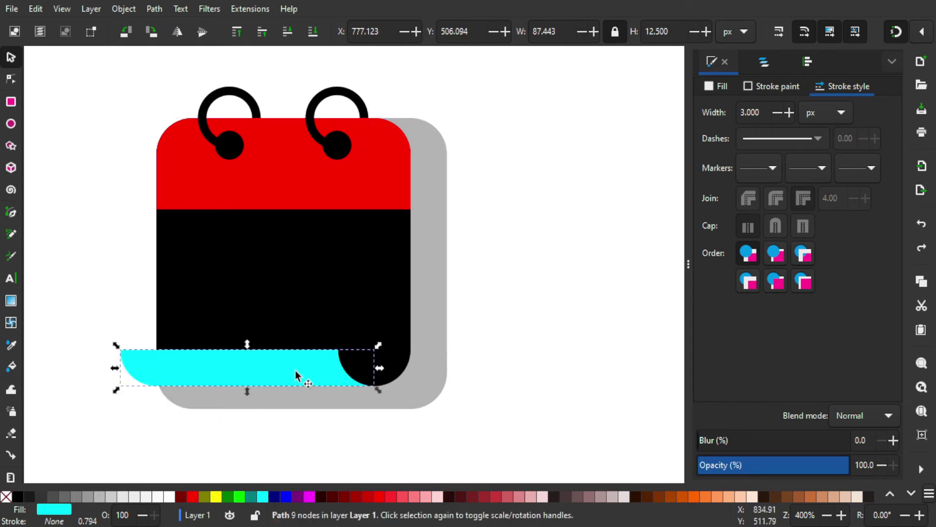
click(115, 495)
key(Escape)
Step: Fill the calendar's page body with a very light gray, keeping it in its original position
drag(302, 267, 146, 279)
key(ctrl+z)
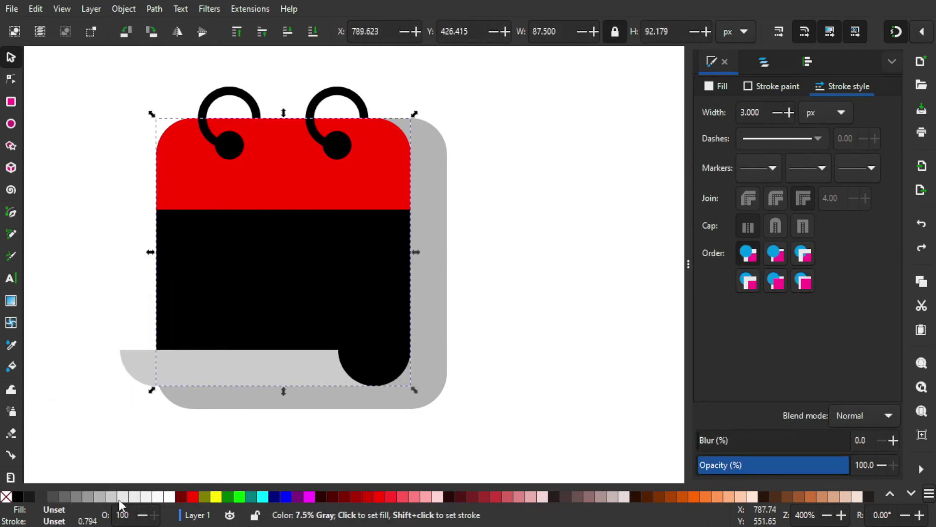
click(121, 499)
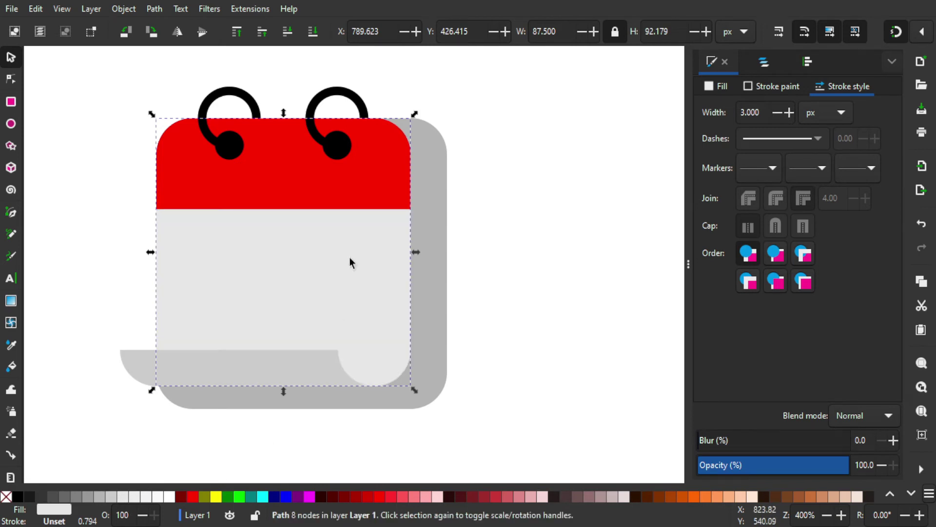
key(Escape)
Step: Recolor the calendar header with a crimson-toned red from the palette and save the document
click(294, 191)
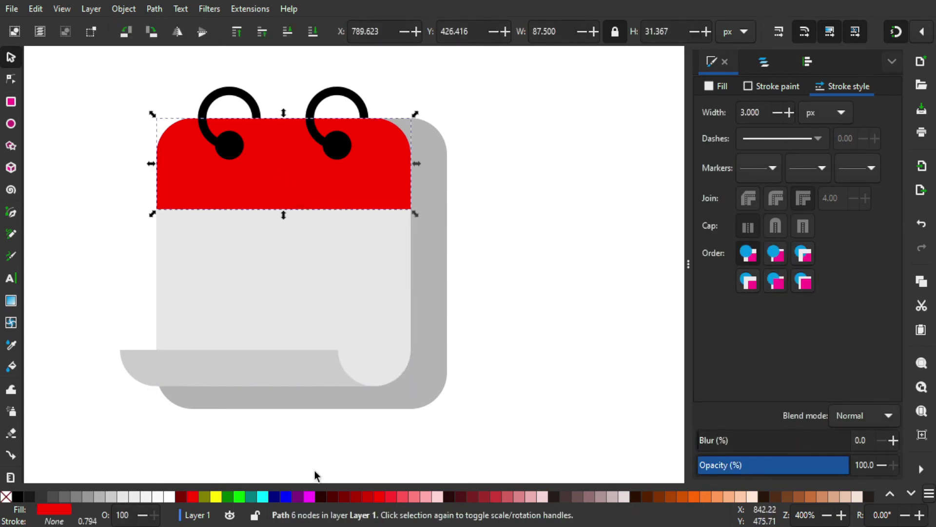
click(391, 495)
key(Escape)
drag(357, 256, 380, 279)
key(ctrl+s)
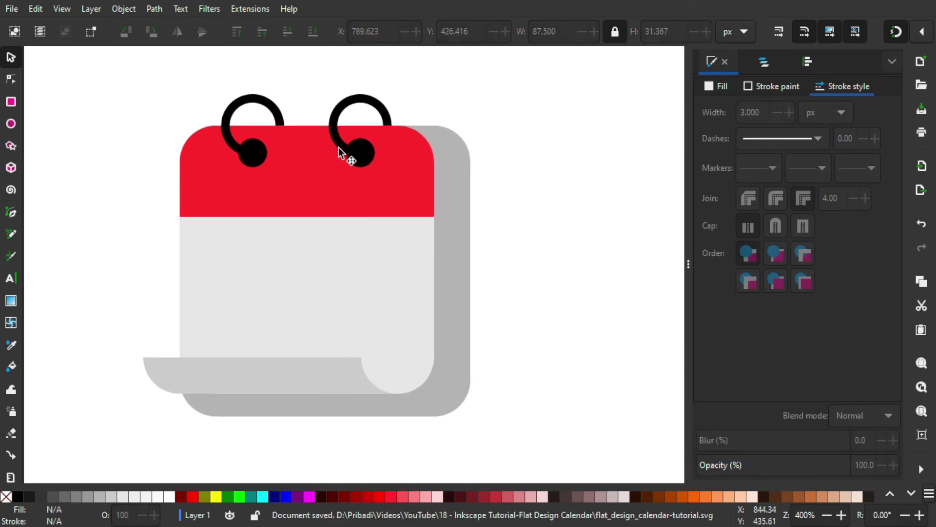
Step: Fill the two binder rings and their holes with 80% Gray
click(276, 110)
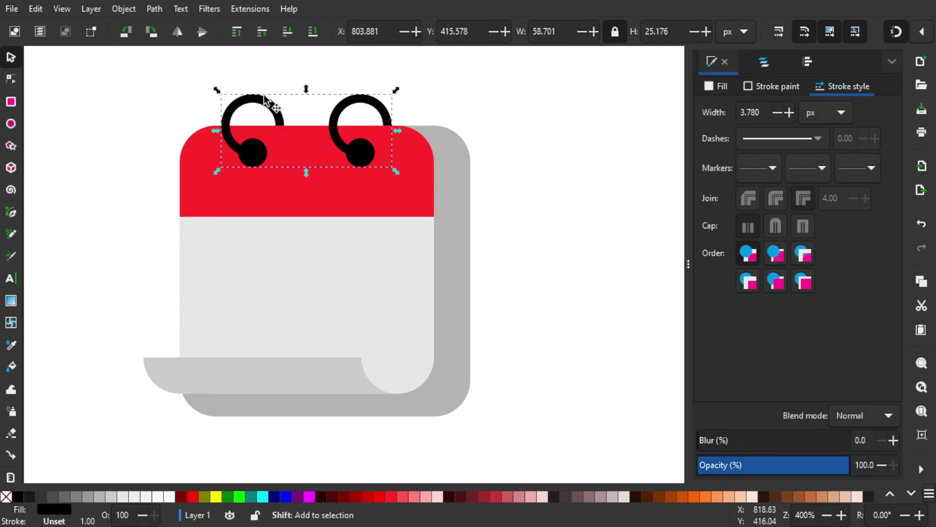
click(38, 495)
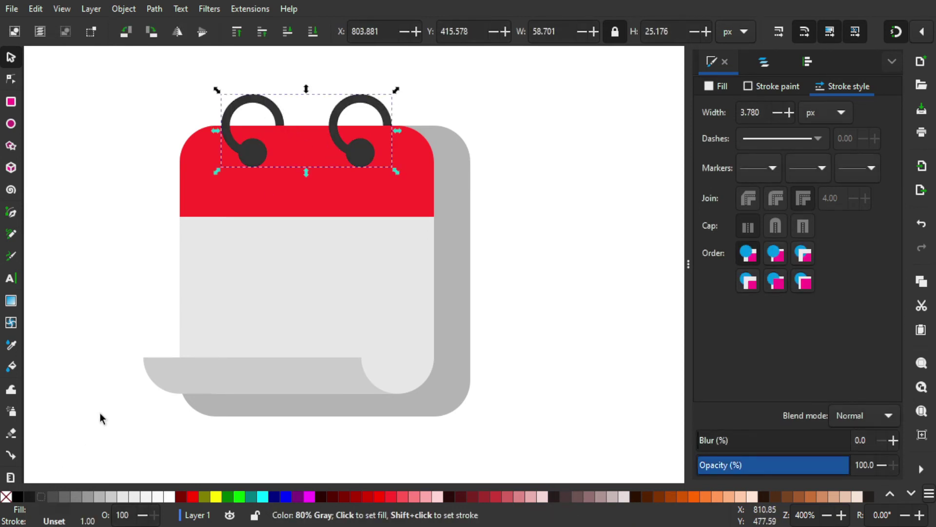
click(174, 397)
drag(405, 338, 379, 335)
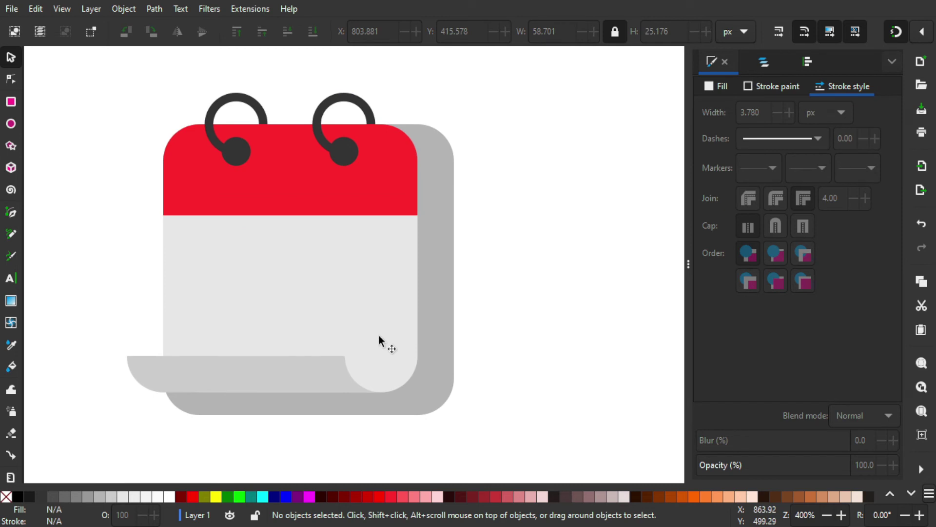
Step: Add the text AUGUST over the calendar's red header and set its letter spacing to 0
click(11, 278)
click(269, 186)
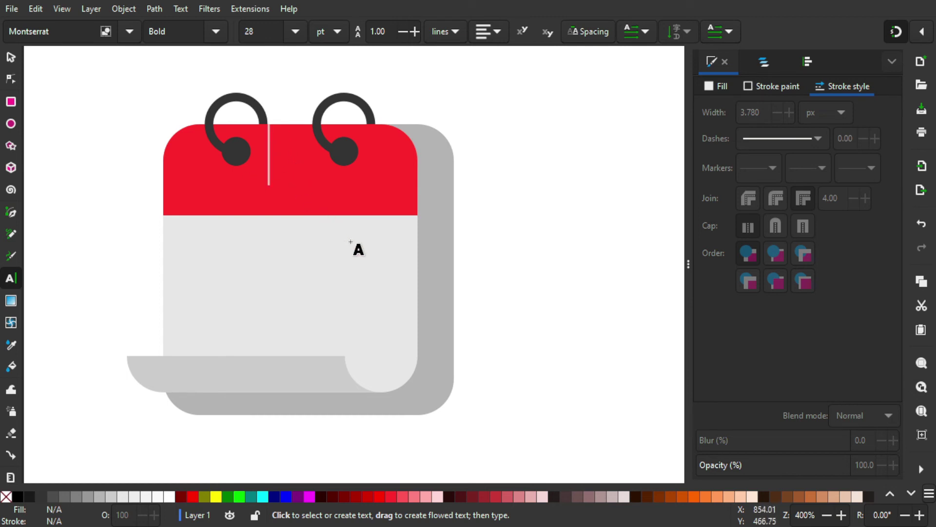
text(AUGUST)
key(ctrl+a)
click(608, 32)
double_click(512, 67)
text(0)
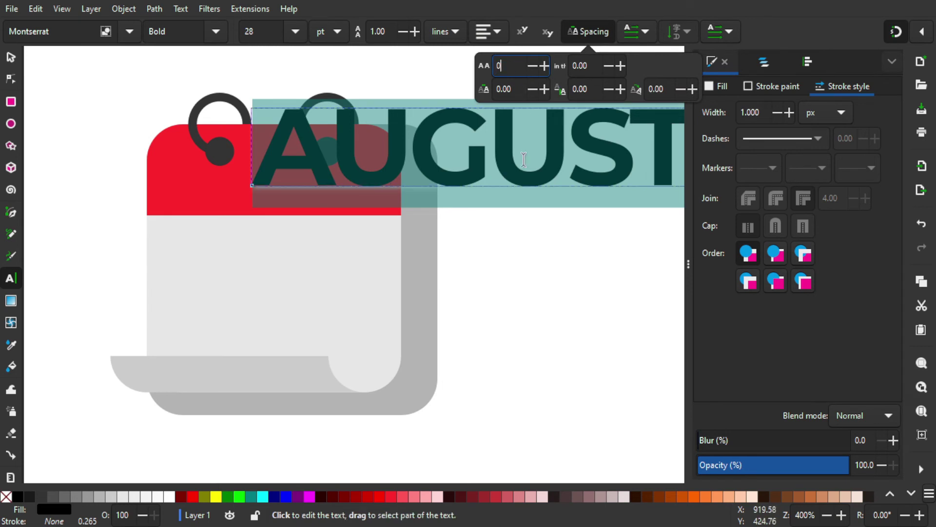
key(Return)
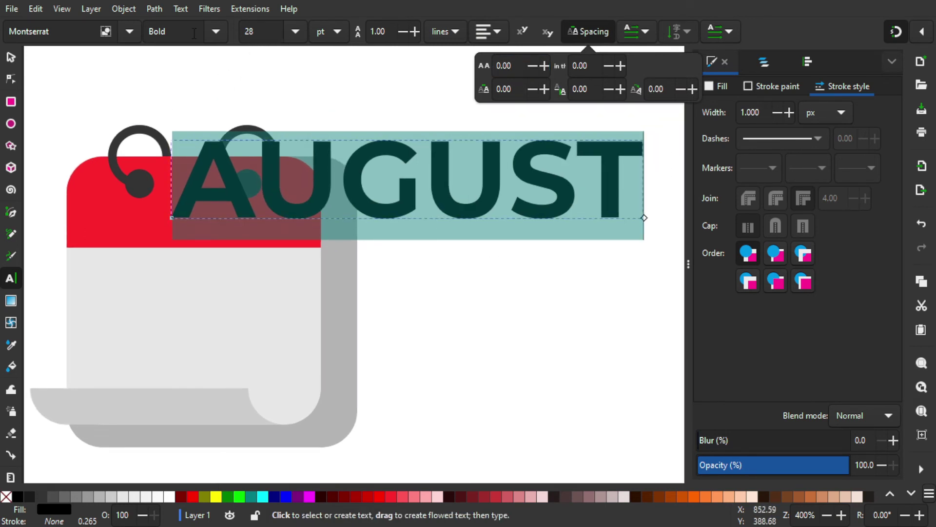
Step: Set the AUGUST text to the Montserrat Heavy style with a letter spacing of 10
click(57, 32)
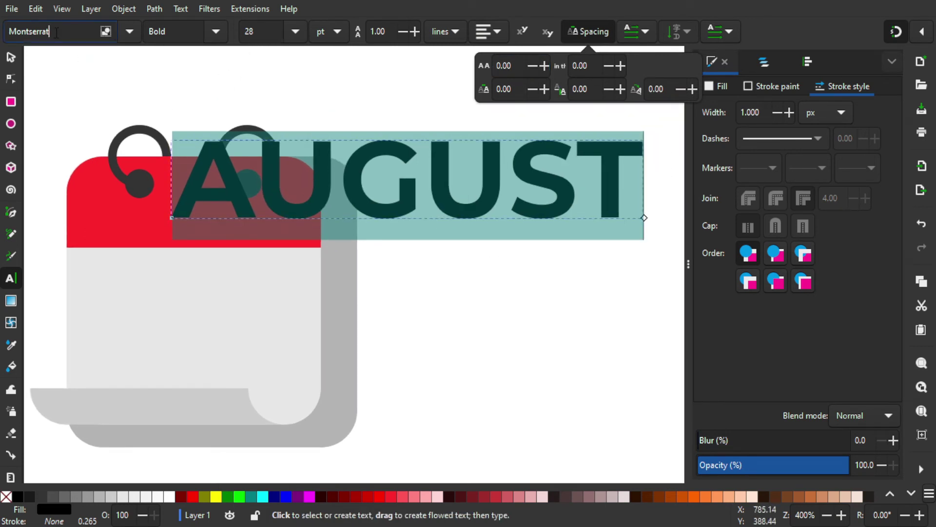
click(216, 32)
click(178, 374)
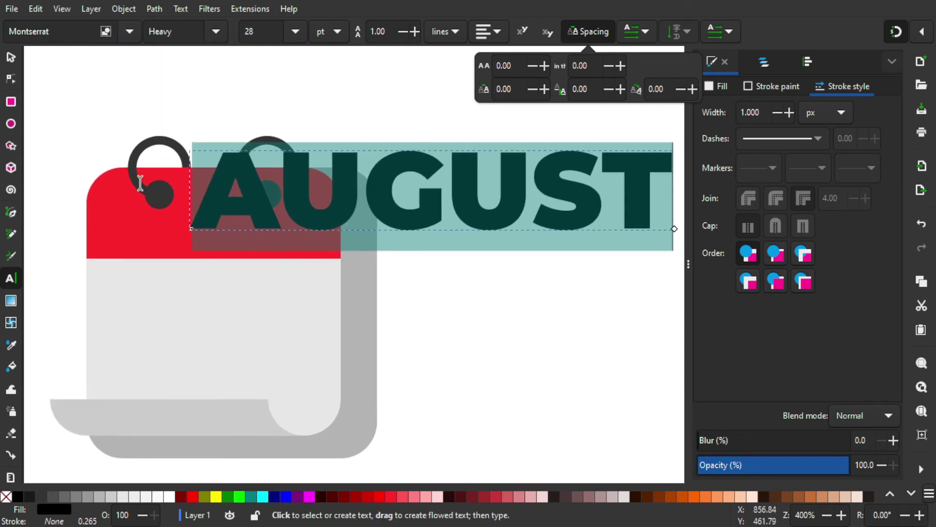
double_click(518, 69)
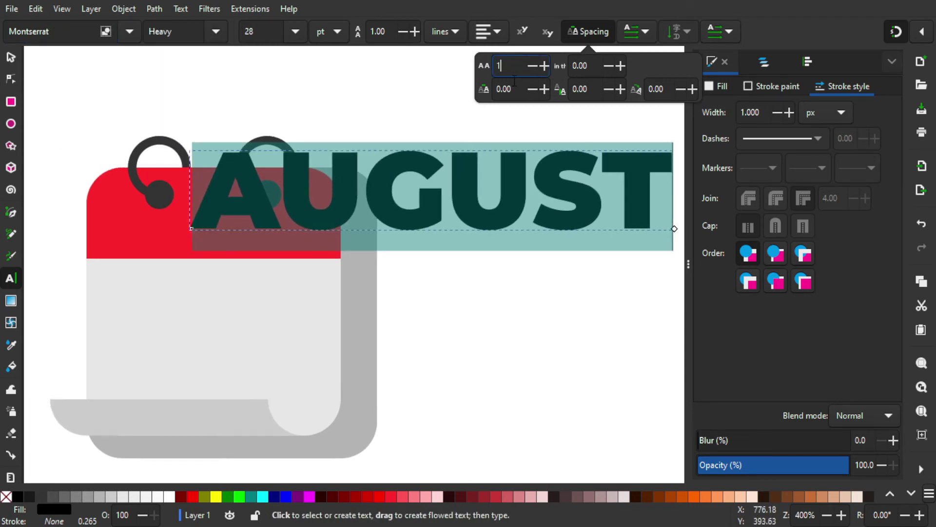
key(Return)
scroll(473, 174, down, 1)
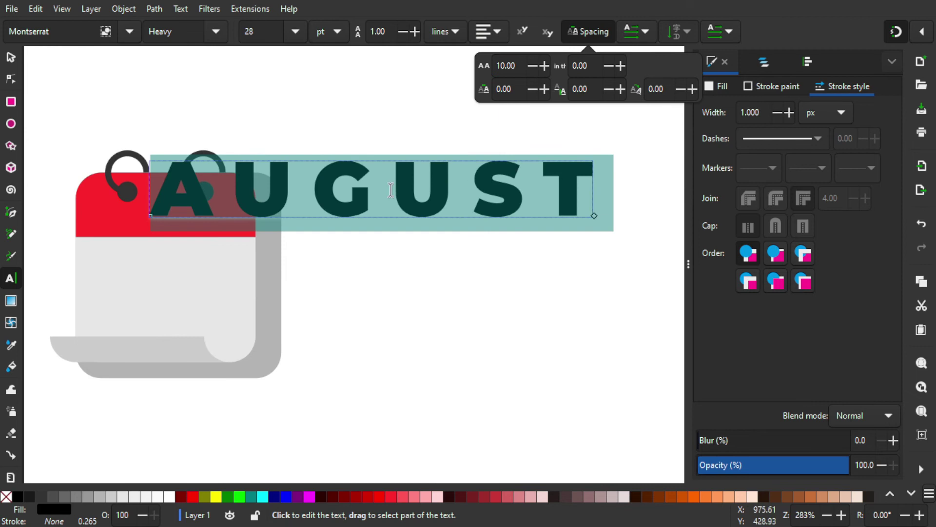
Step: Fill the AUGUST text with white
click(10, 57)
drag(209, 365, 254, 383)
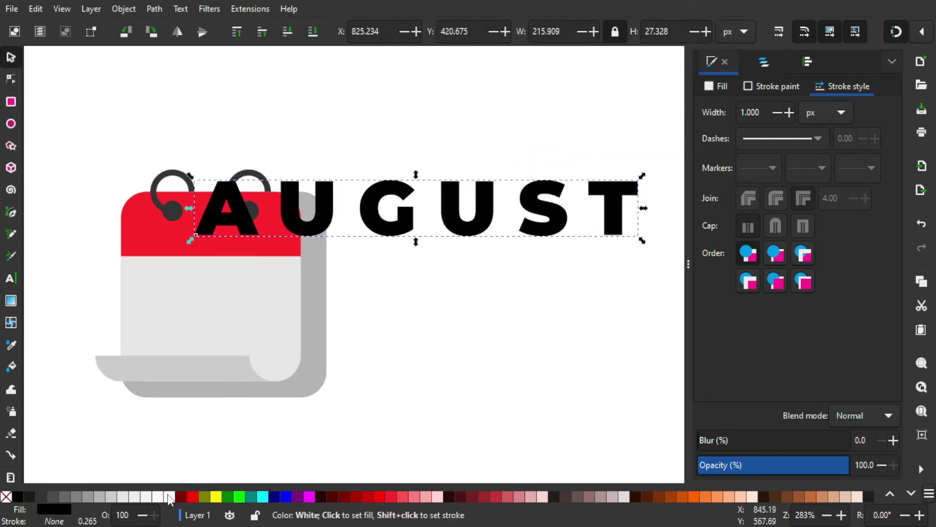
click(169, 497)
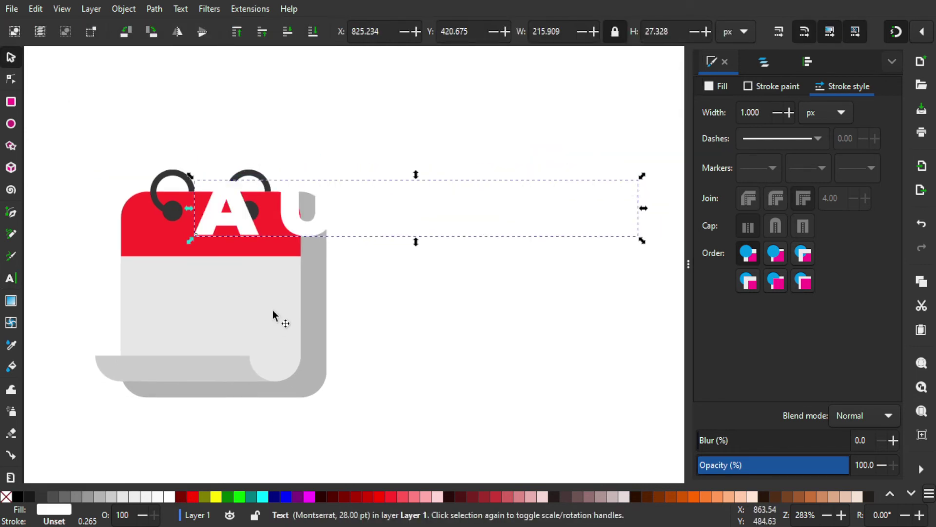
Step: Center the AUGUST text horizontally on the calendar's red header
shift+click(163, 241)
click(806, 62)
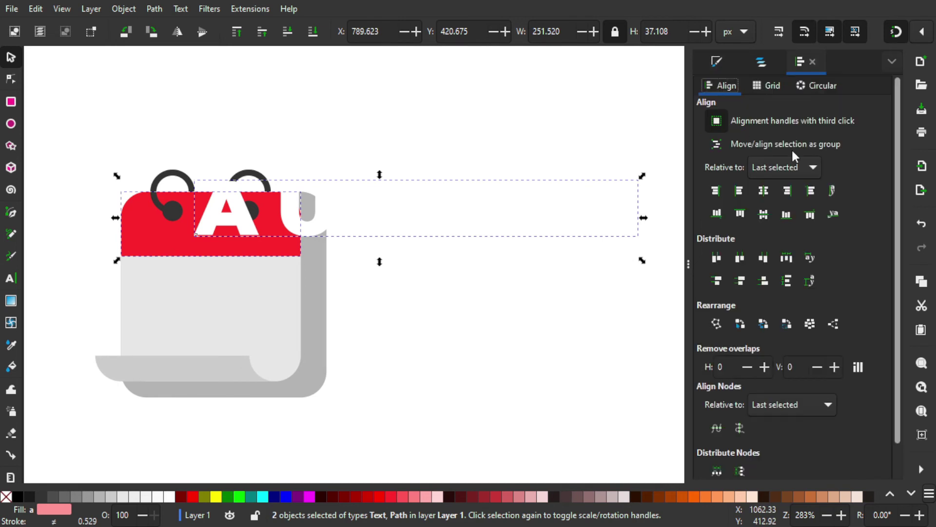
click(768, 189)
scroll(512, 239, left, 3)
key(Escape)
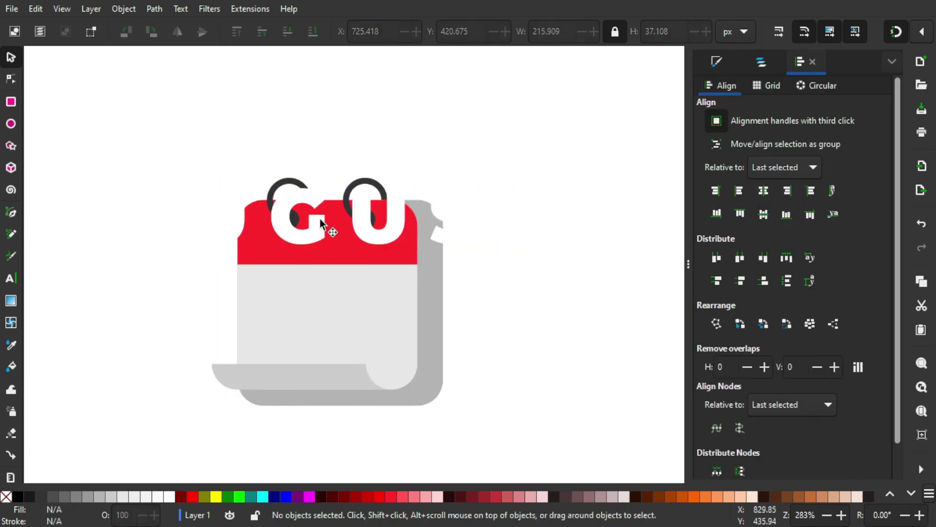
Step: Scale the AUGUST text down proportionally to about 74 px wide and place it inside the red header below the rings
click(307, 235)
ctrl+scroll(314, 236, up, 1)
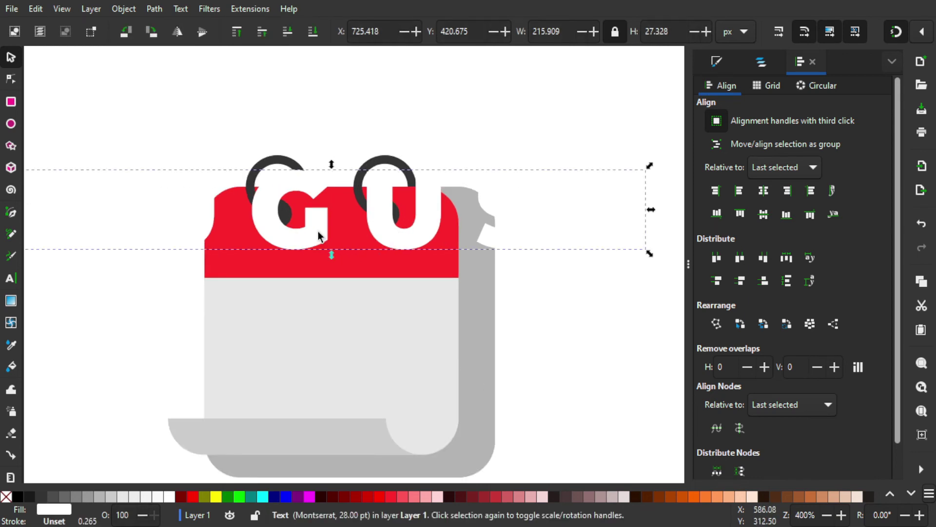
drag(356, 236, 383, 243)
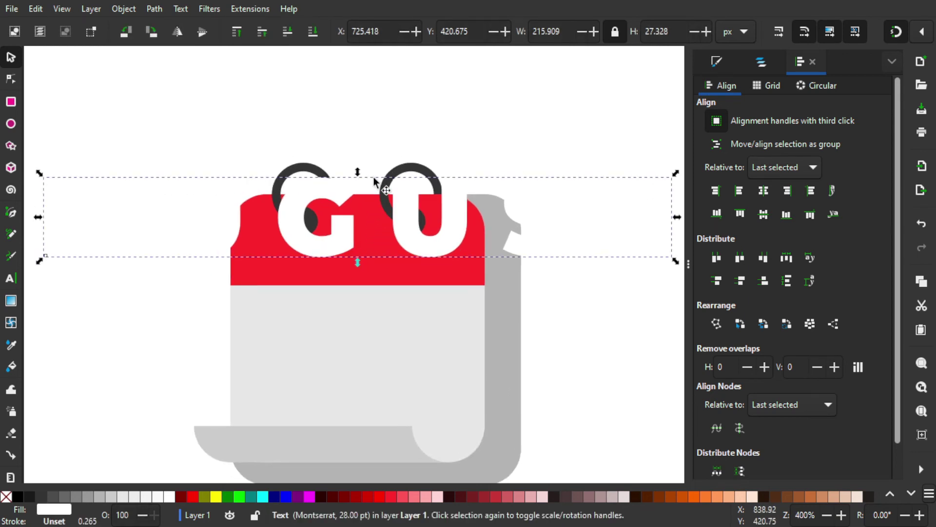
drag(357, 174, 383, 239)
ctrl+scroll(381, 229, up, 1)
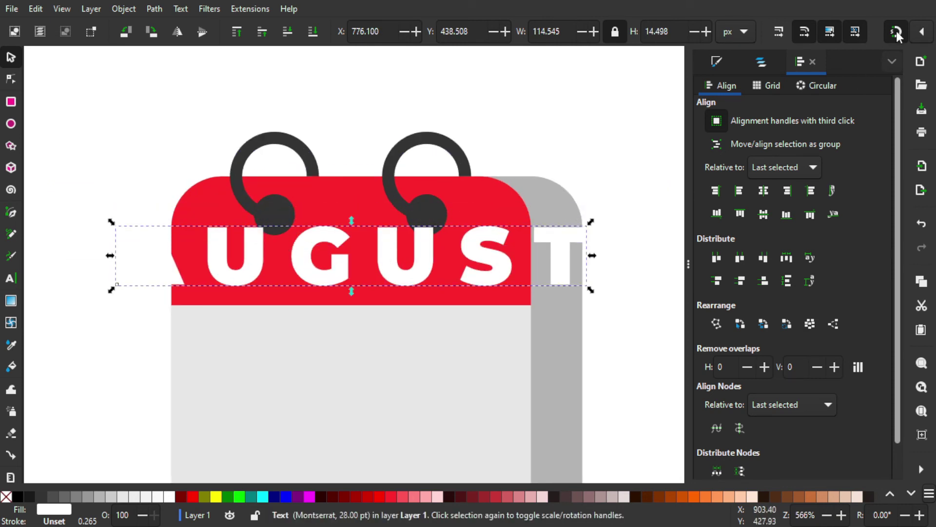
drag(390, 247, 345, 272)
click(351, 226)
key(ctrl+z)
click(376, 112)
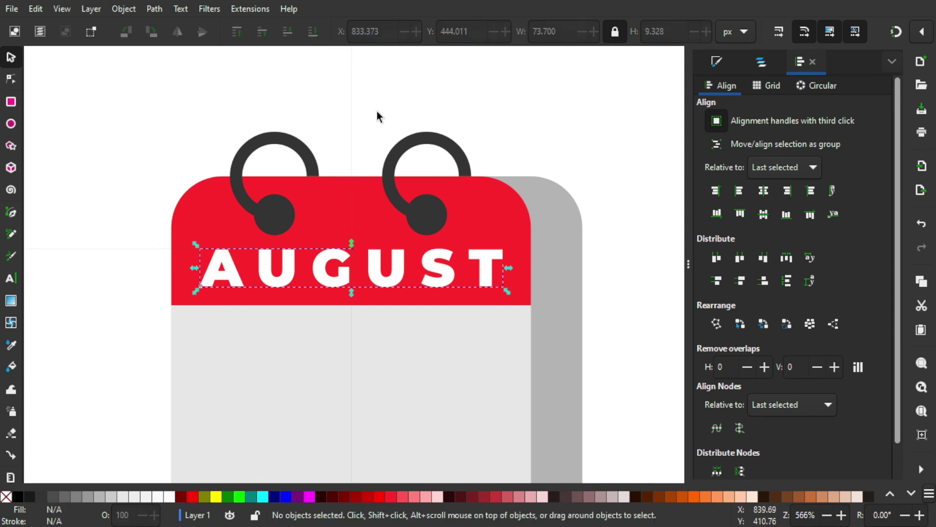
Step: Shrink the AUGUST text slightly more, to about 66 px wide, keeping it centered within the red header
scroll(375, 111, down, 1)
drag(444, 194, 413, 175)
click(318, 197)
scroll(318, 196, up, 1)
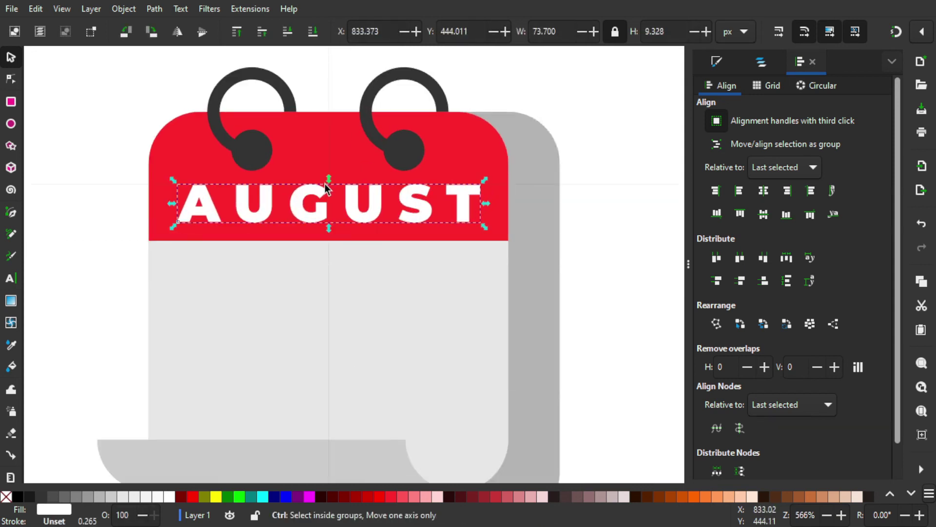
drag(329, 183, 331, 191)
drag(328, 223, 333, 211)
ctrl+scroll(334, 211, down, 4)
click(397, 237)
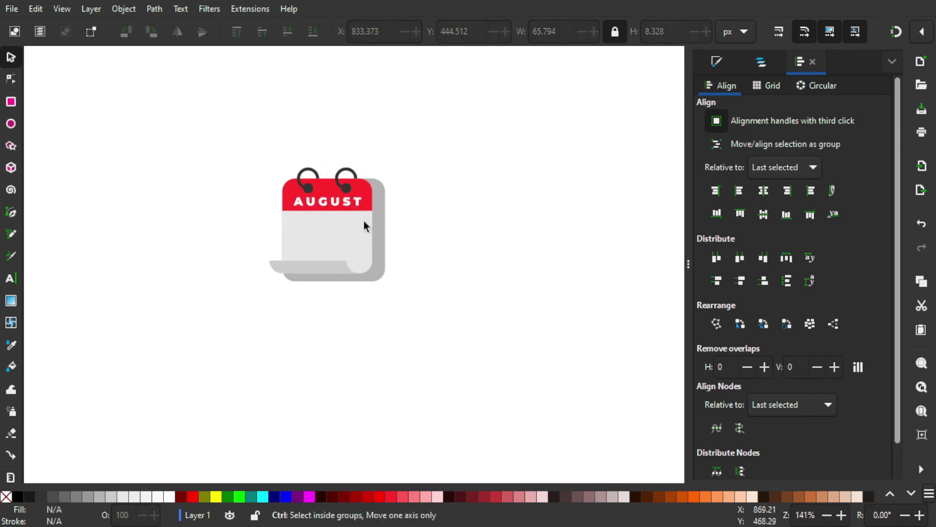
Step: Check the AUGUST label on the calendar and save the document
ctrl+scroll(351, 219, up, 2)
click(341, 197)
click(470, 209)
key(ctrl+s)
ctrl+scroll(348, 226, up, 1)
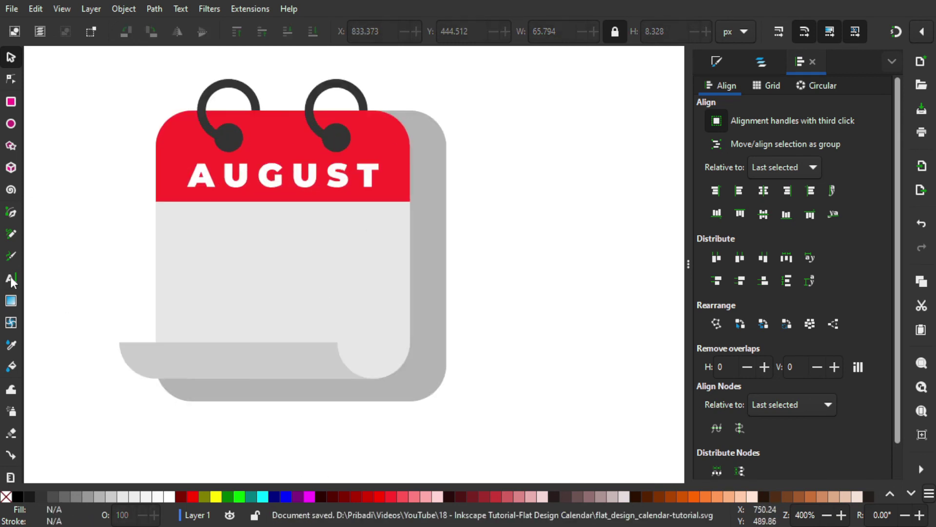
Step: Add the text 17 on the calendar page and set its letter spacing to 0
click(267, 260)
text(17)
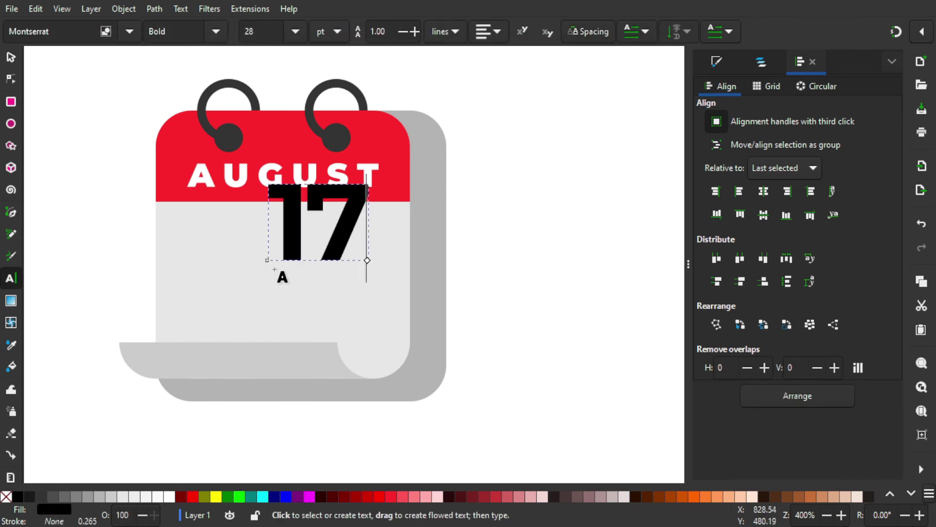
key(ctrl+a)
click(590, 32)
click(509, 67)
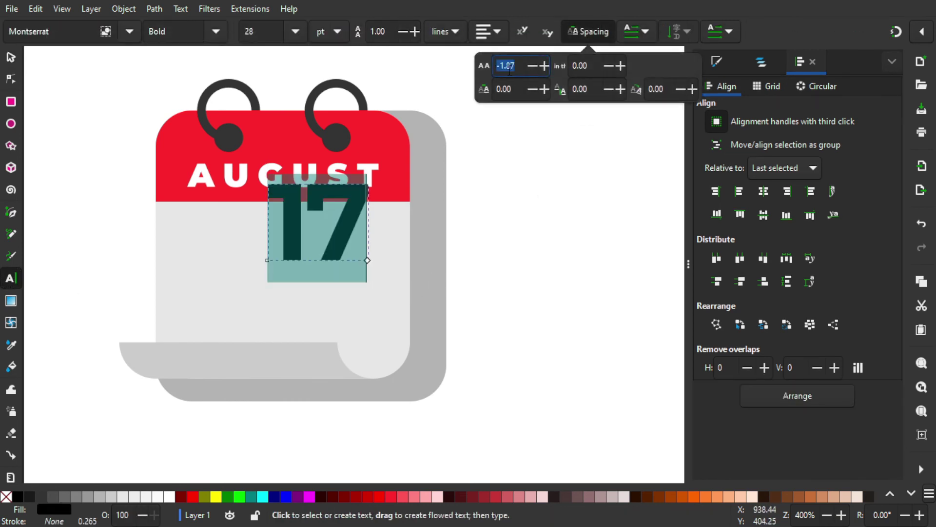
text(0)
key(Return)
Step: Change the font style of the 17 text to Heavy
click(200, 39)
click(216, 38)
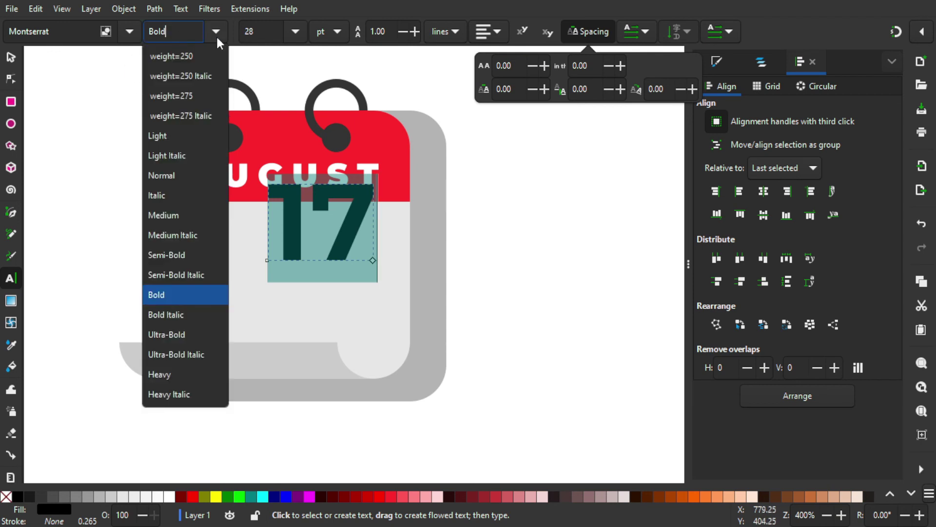
click(161, 375)
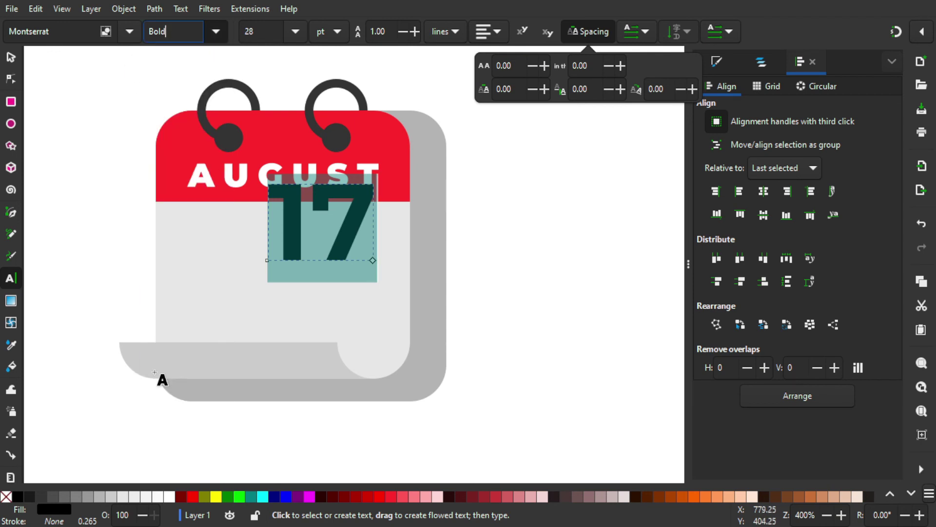
click(61, 33)
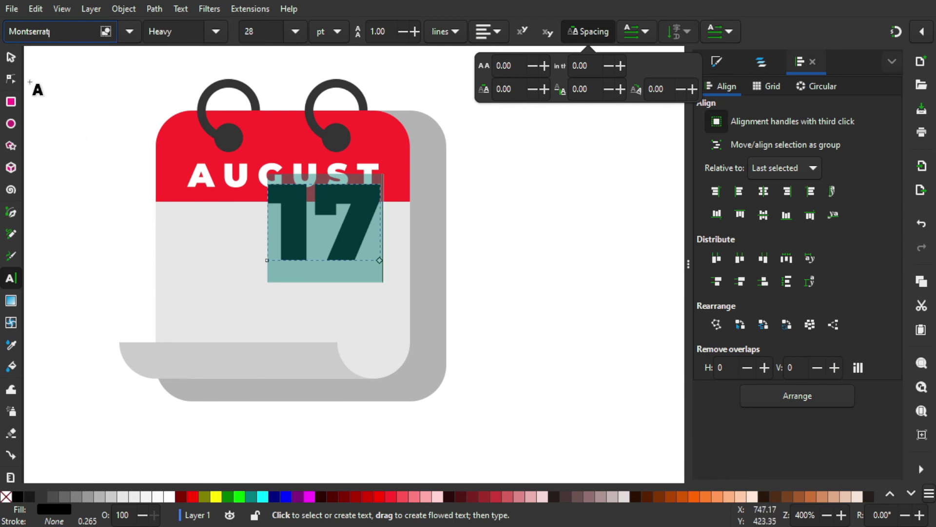
Step: Fill the 17 text with 80% Gray and center it horizontally on the calendar page
click(10, 57)
click(42, 496)
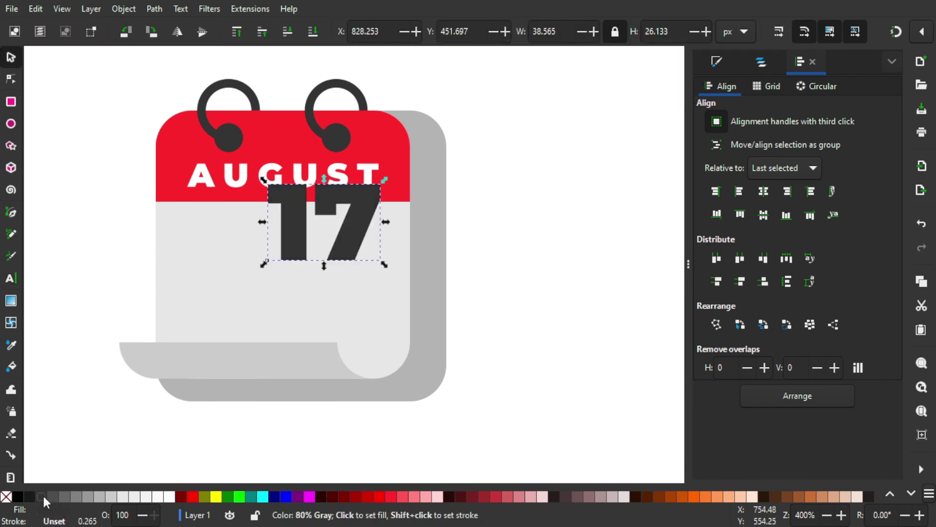
shift+click(318, 298)
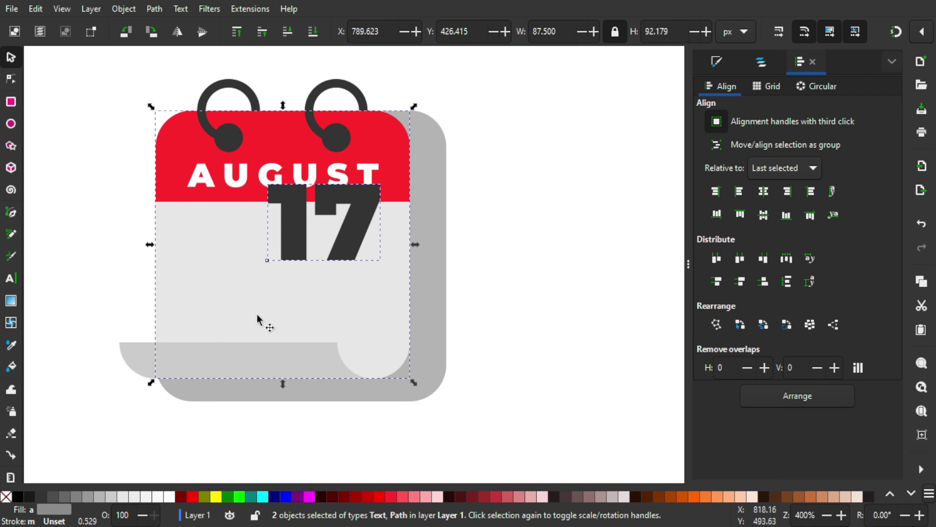
click(768, 194)
key(Escape)
Step: Increase the letter spacing of the 17 text to 5
double_click(317, 221)
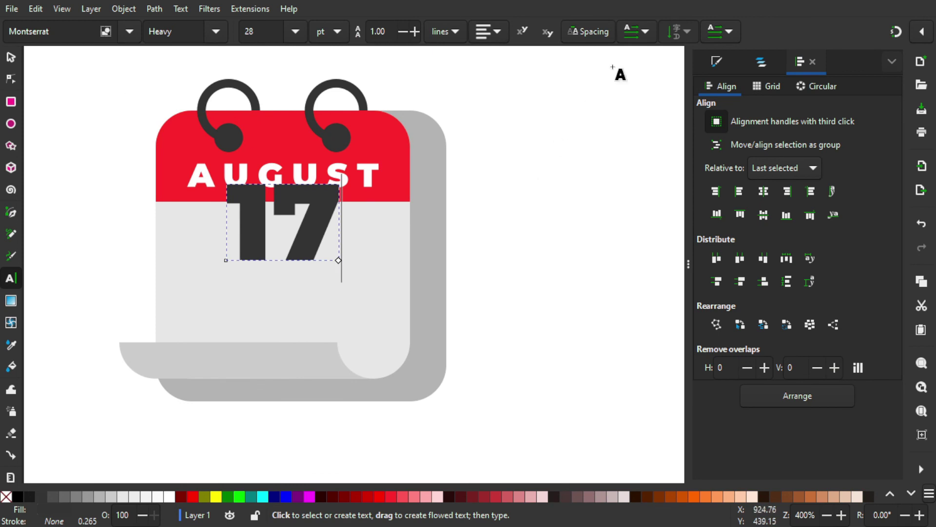
key(ctrl+a)
click(589, 31)
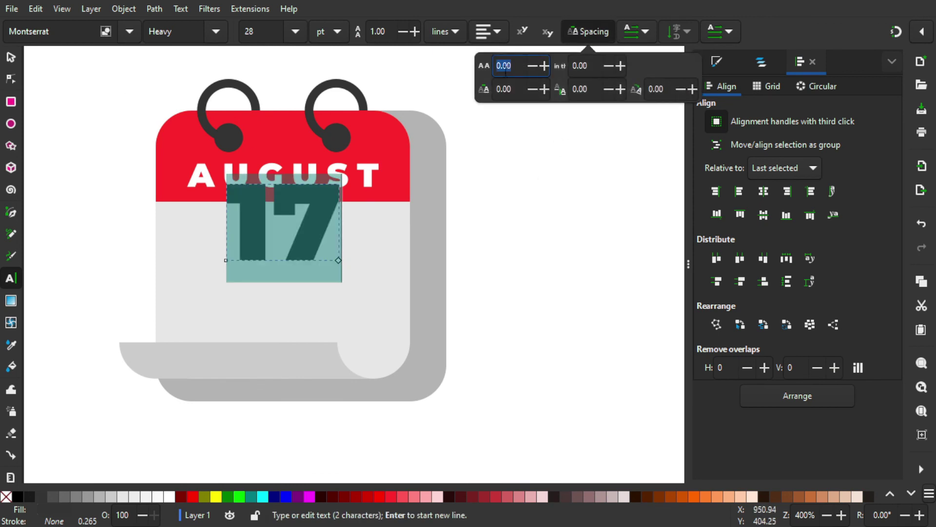
text(5)
key(Return)
Step: Center the widened 17 text horizontally on the calendar page again and move it down below the red header
click(11, 57)
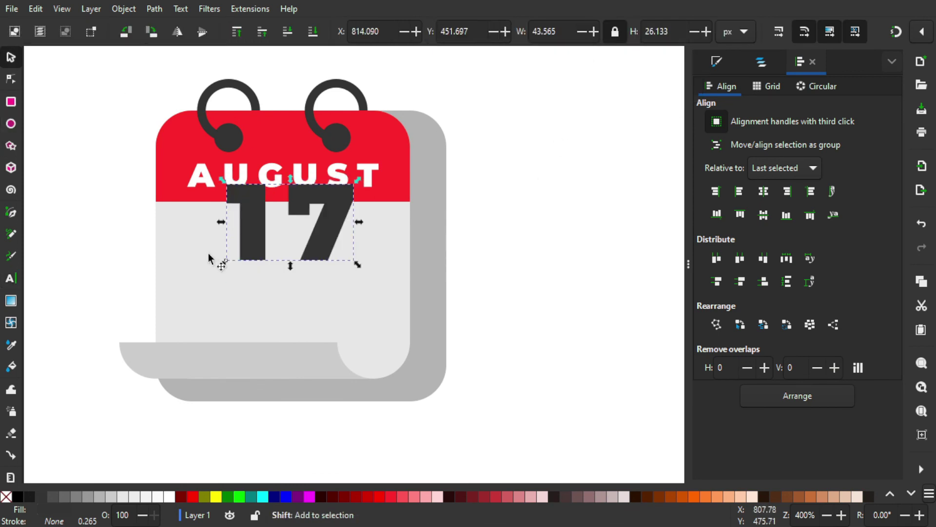
shift+click(217, 264)
click(769, 194)
click(324, 225)
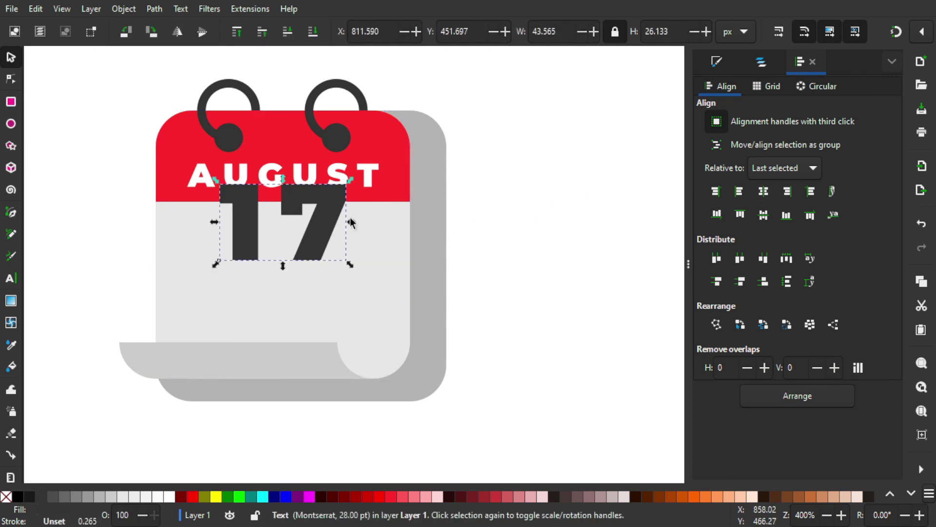
drag(318, 211, 316, 274)
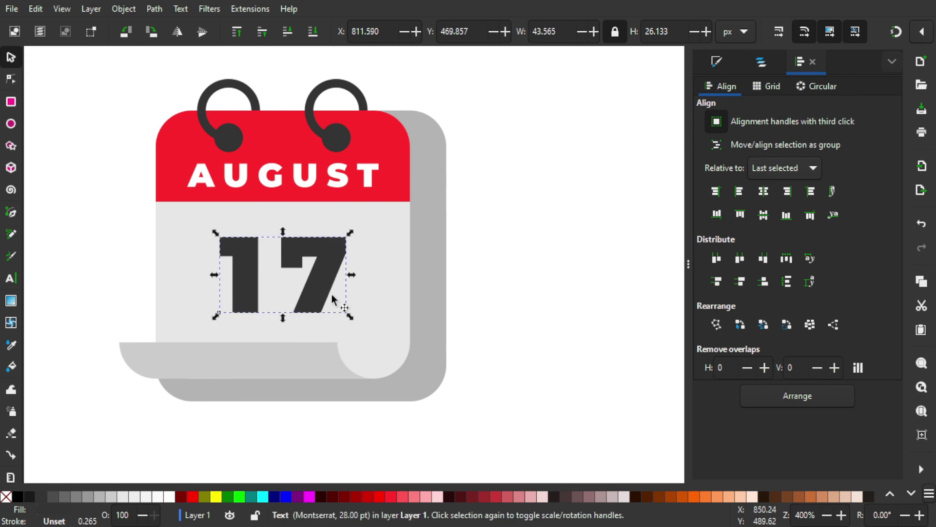
Step: Enlarge the 17 text proportionally to about 55 px wide and adjust its vertical position on the page
mouse_move(349, 315)
mouse_down()
mouse_move(381, 362)
mouse_move(363, 327)
mouse_up()
drag(327, 264, 326, 271)
click(489, 250)
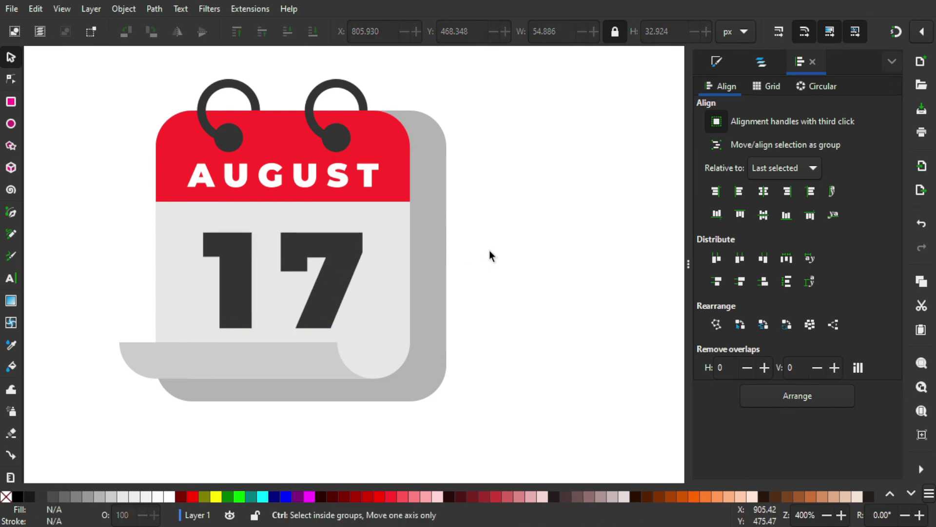
Step: Save the document and group all the objects of the calendar icon
scroll(484, 247, down, 1)
key(ctrl+s)
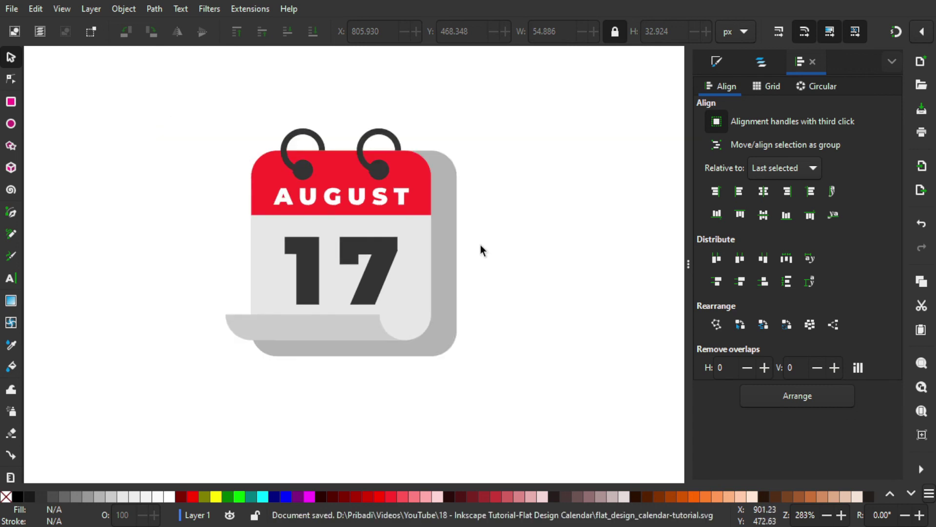
drag(529, 393, 160, 97)
key(ctrl+g)
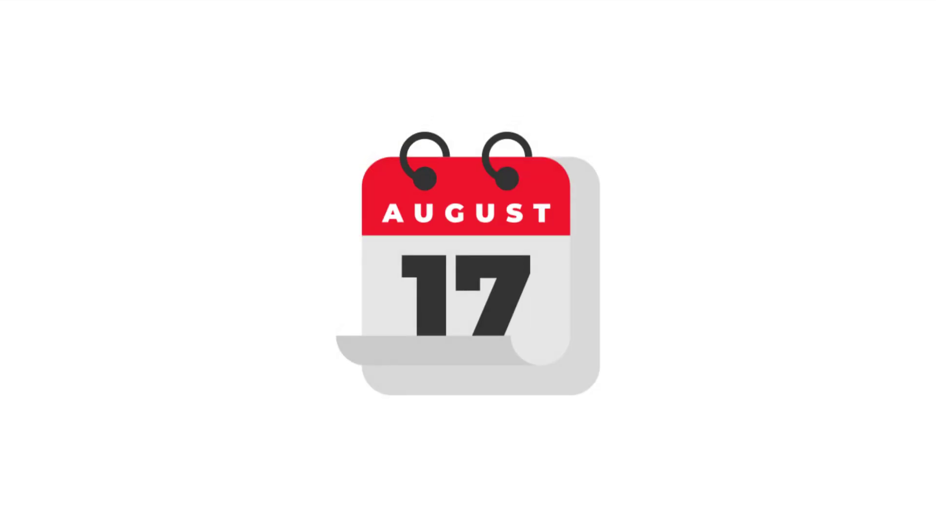